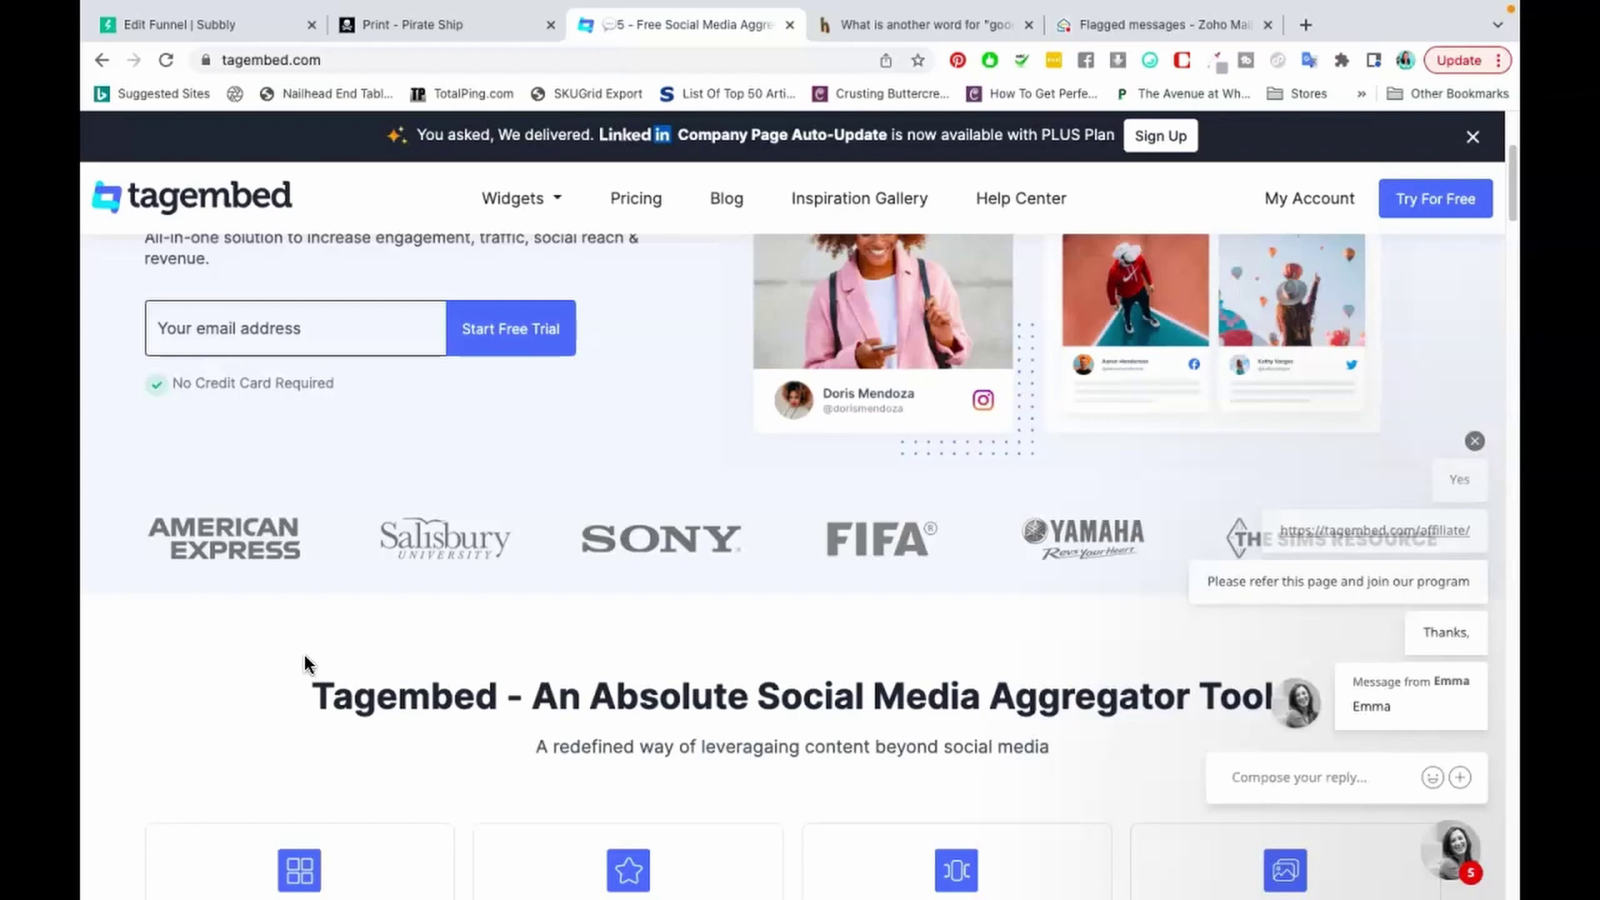
Close the support chat messages so the Tagembed homepage is unobstructed.
click(1475, 441)
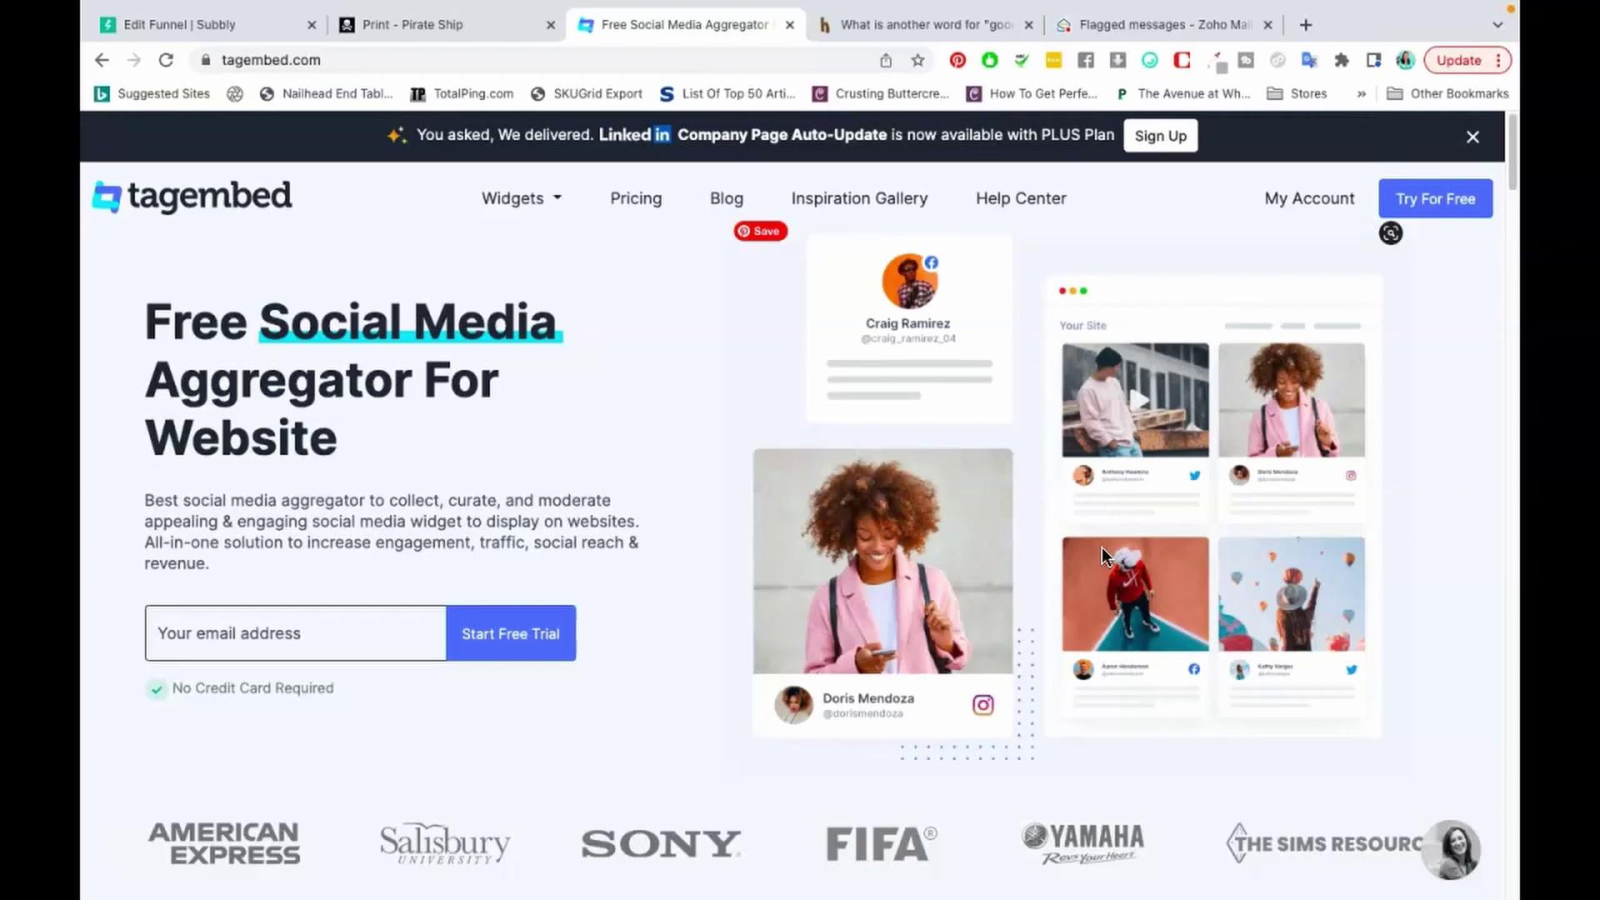
Scroll past the widget cards and network icons to the Collect, Curate, Customize, Embed process section.
scroll(1102, 547, down, 8)
scroll(1104, 556, down, 2)
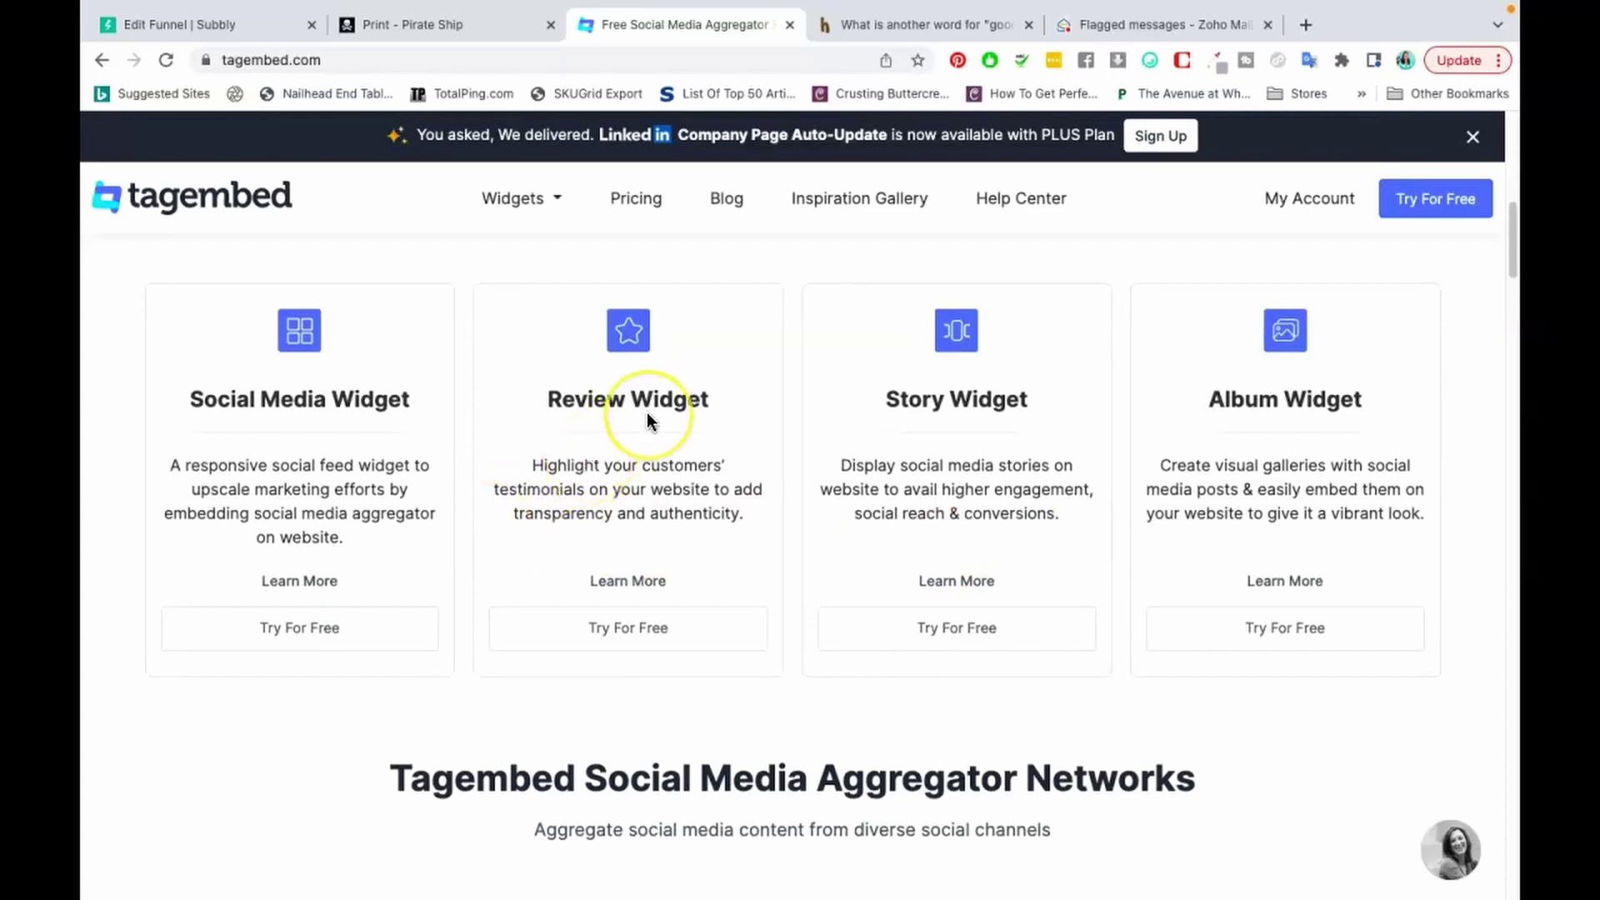
scroll(647, 409, down, 5)
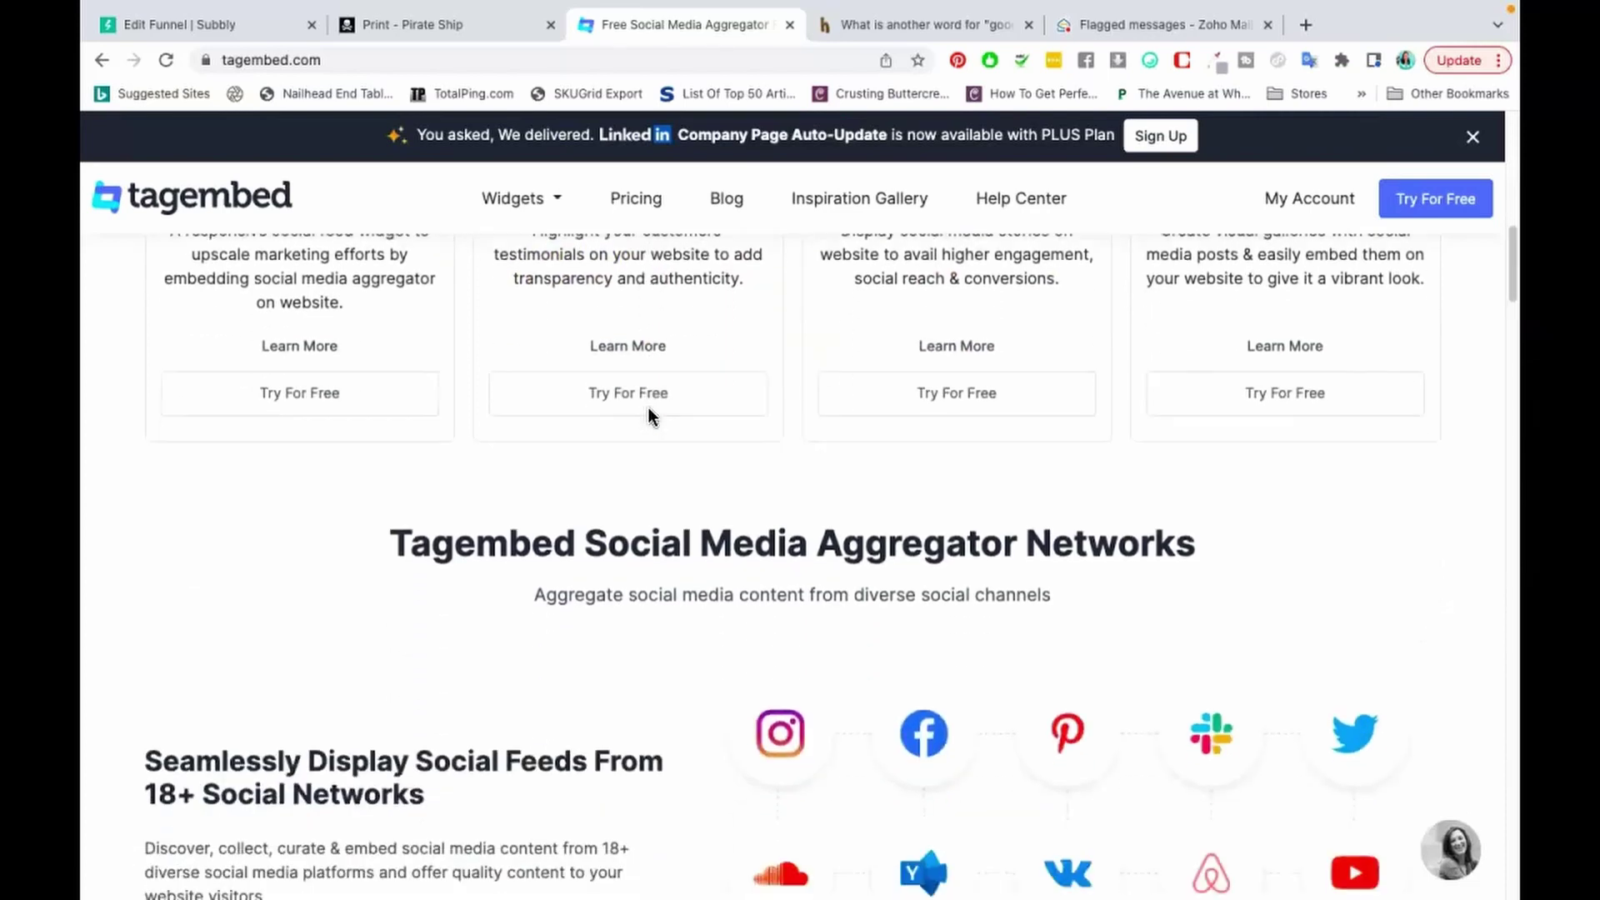
scroll(649, 408, down, 3)
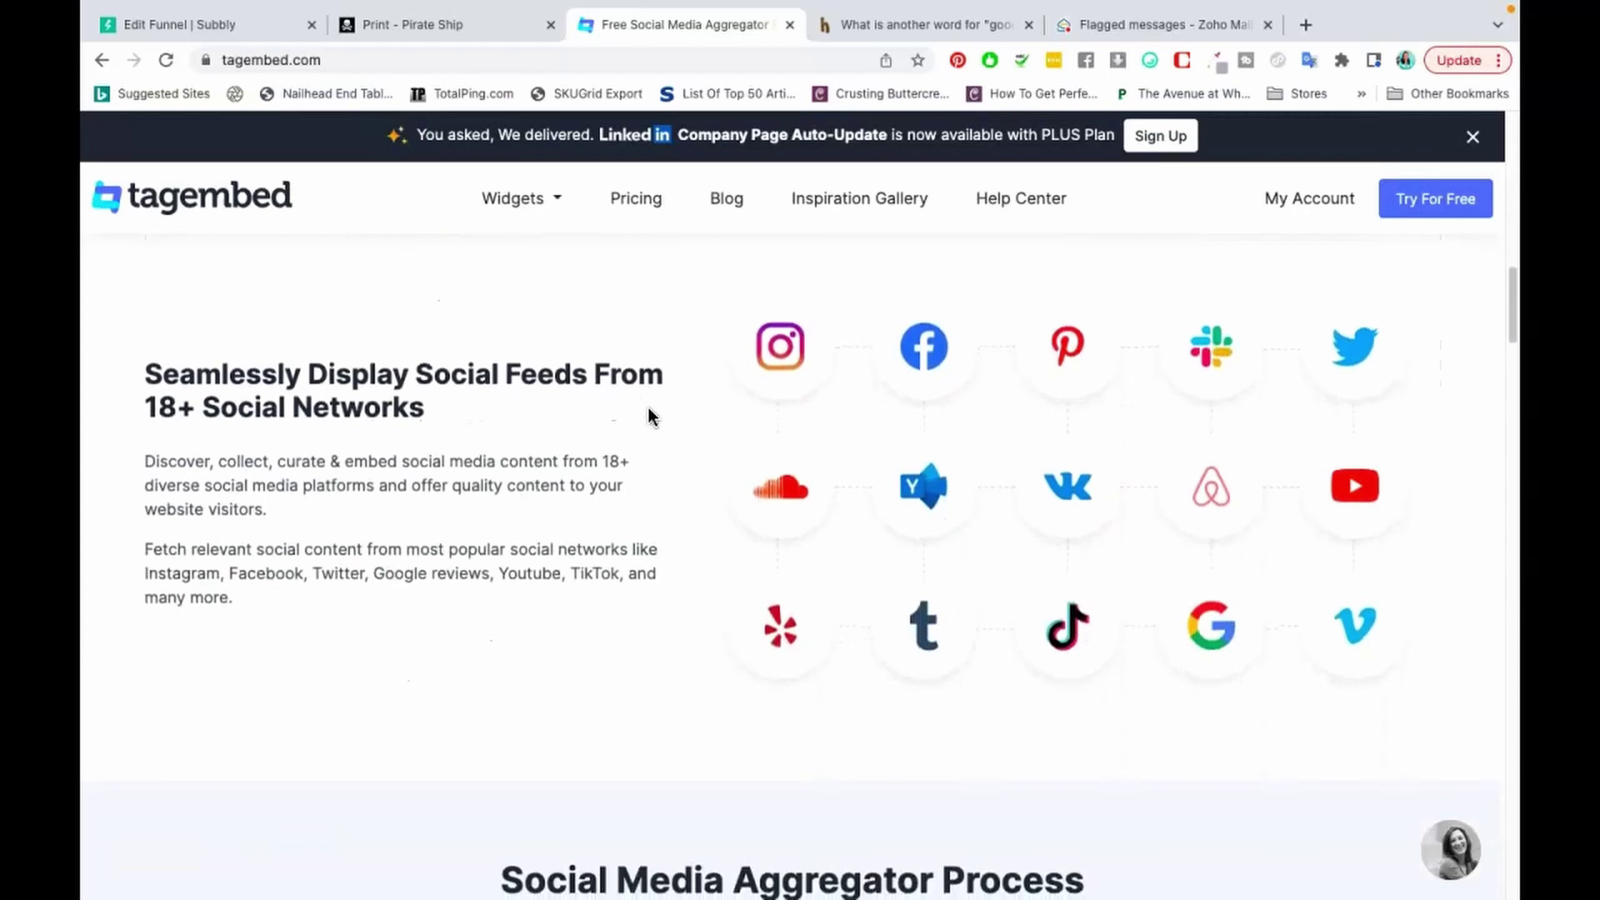
scroll(648, 407, up, 1)
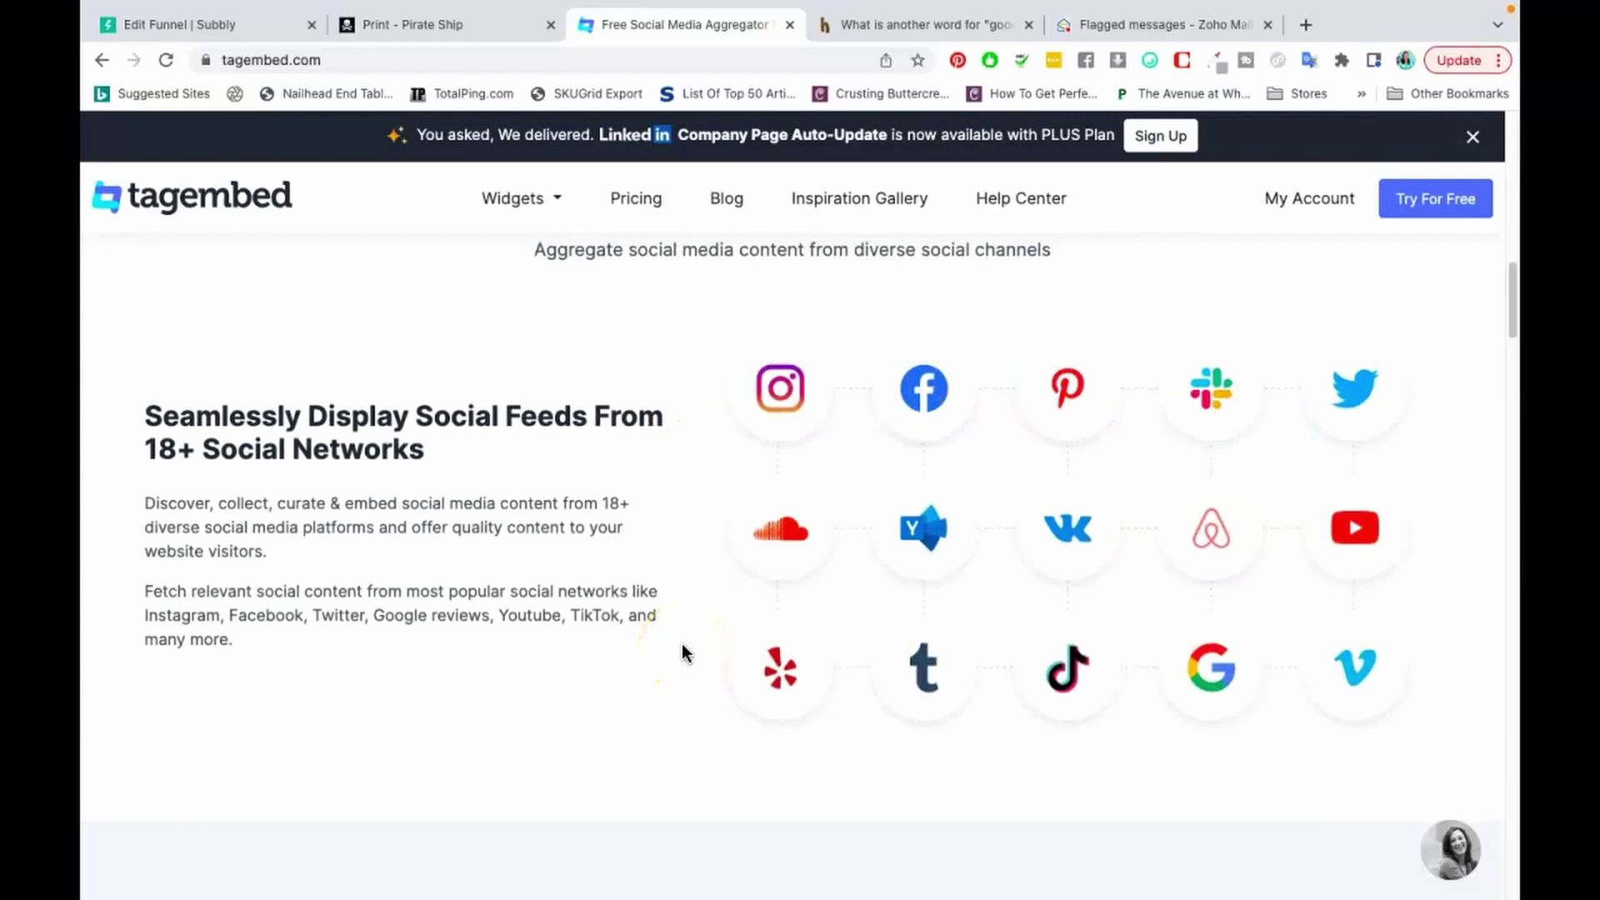
scroll(681, 653, down, 5)
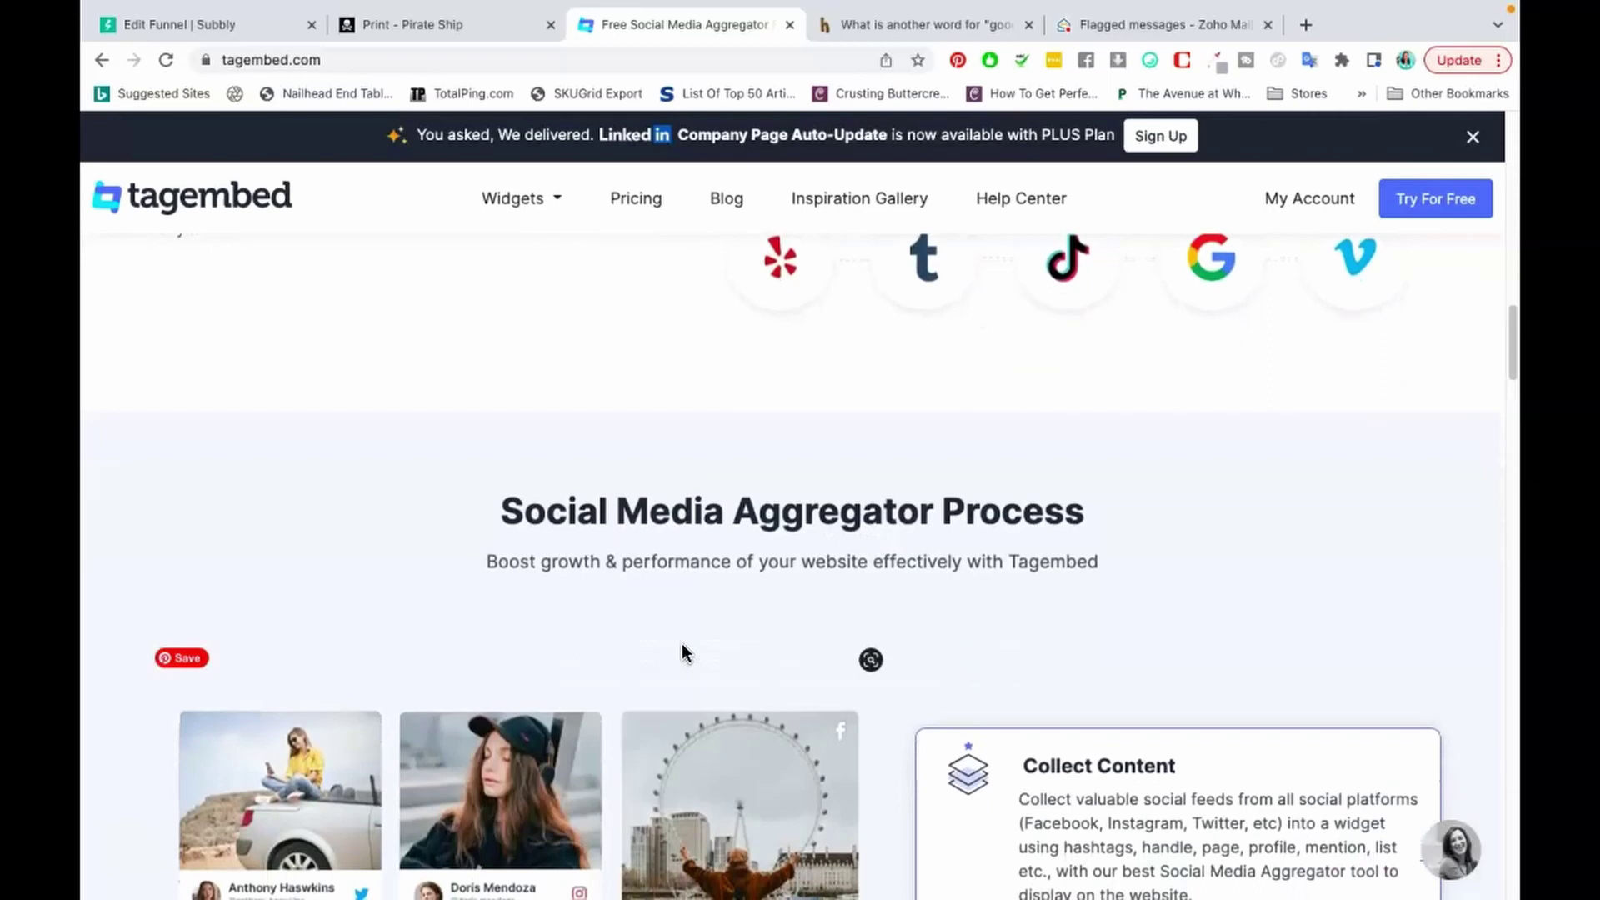
scroll(682, 653, down, 4)
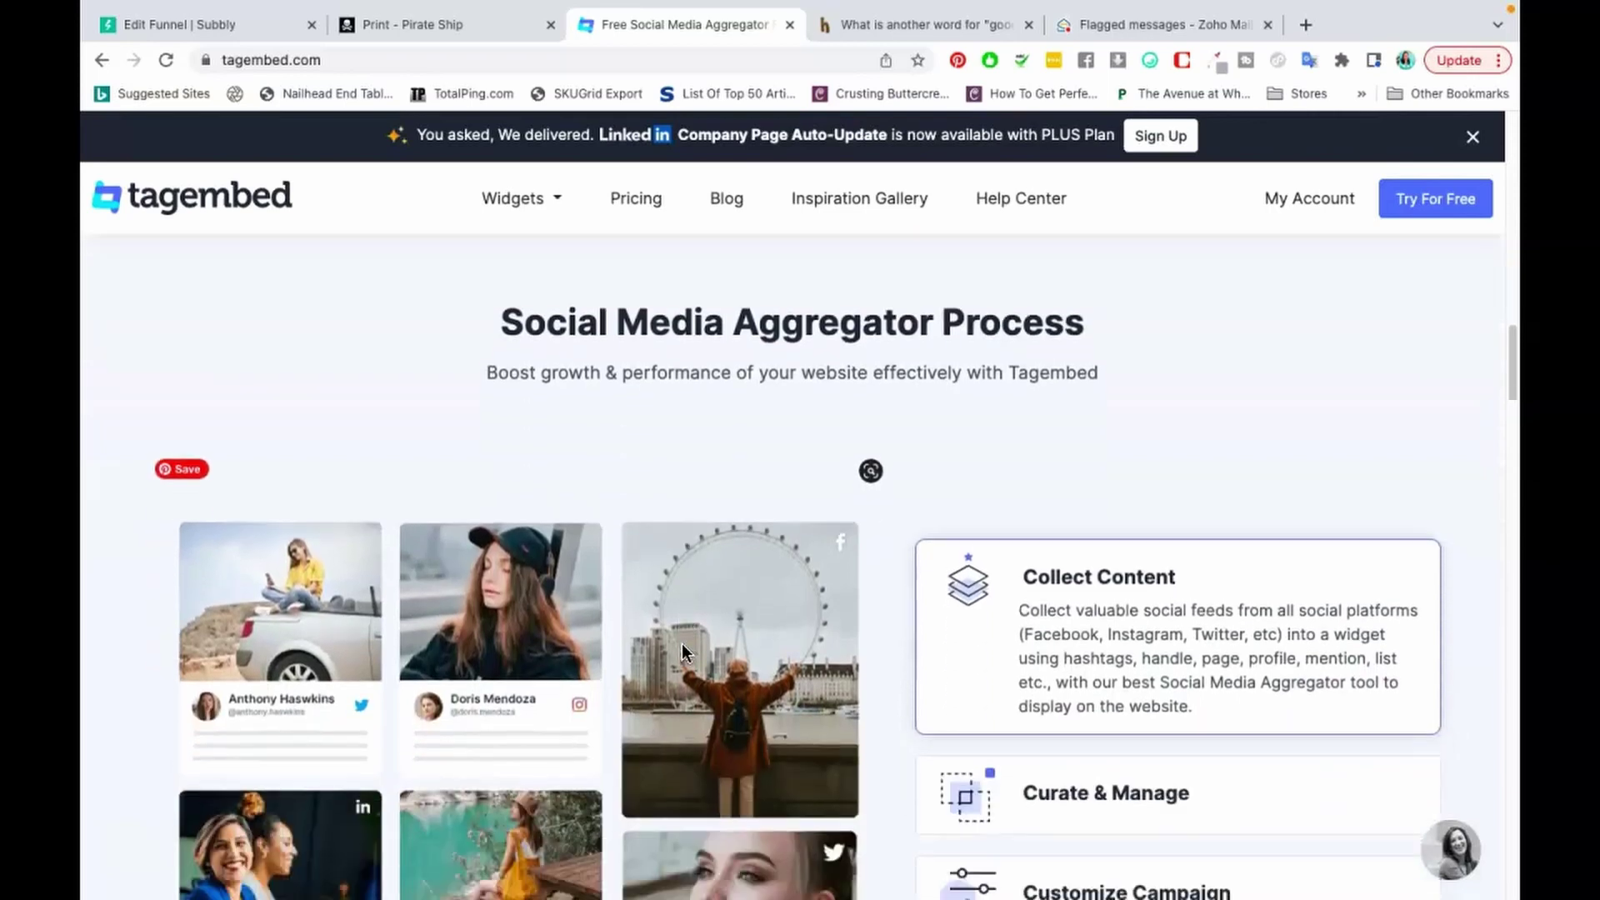
scroll(684, 653, down, 3)
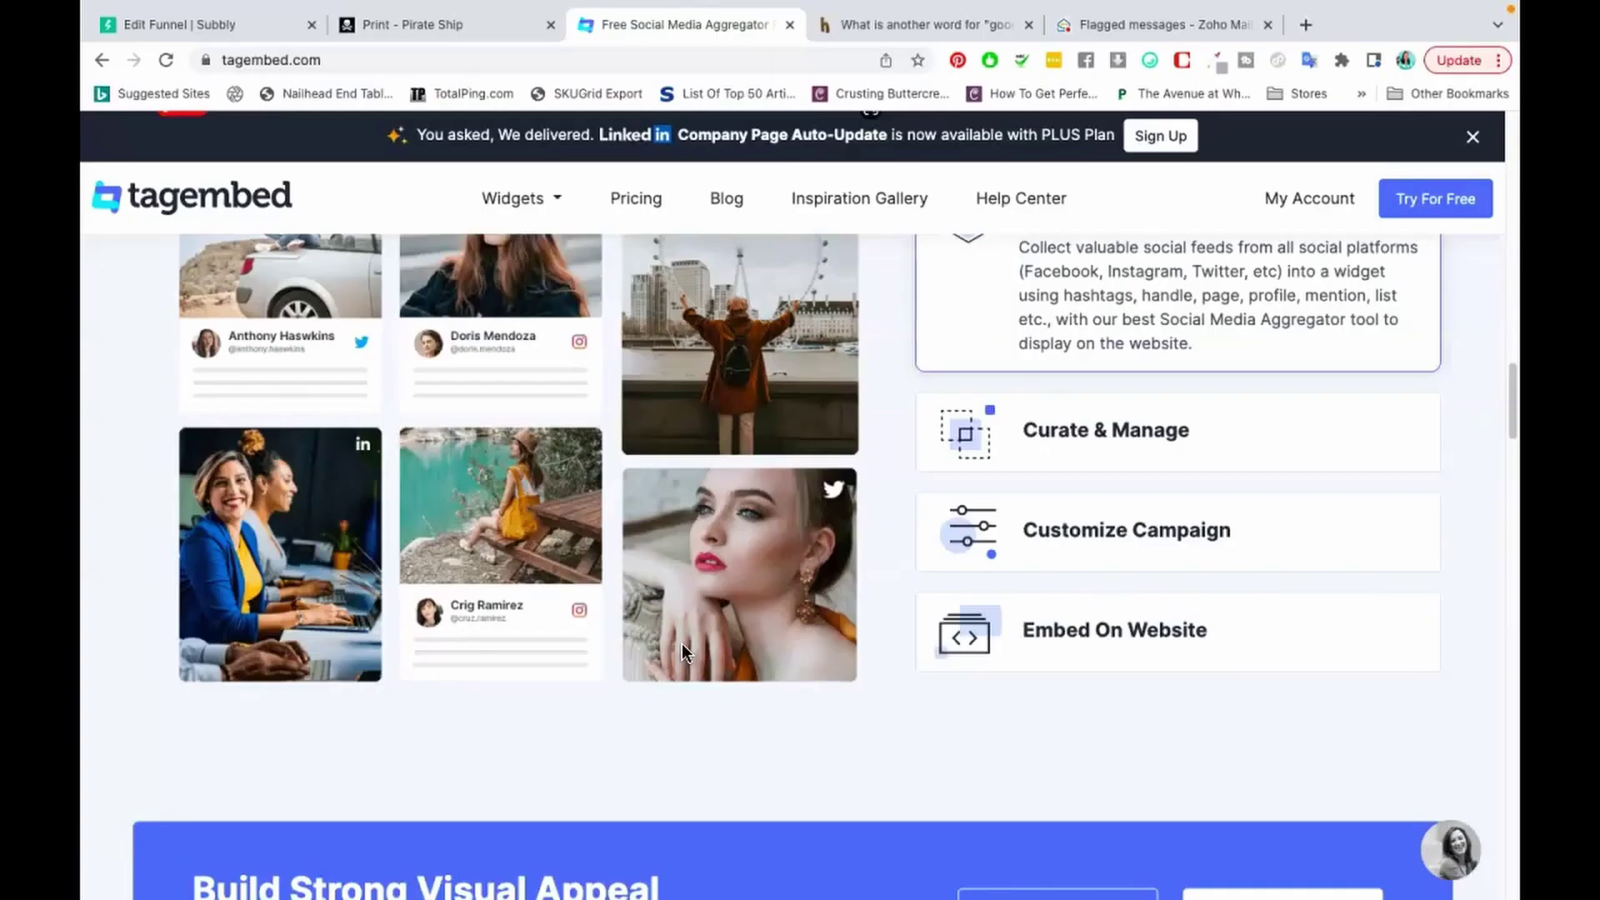
scroll(682, 650, up, 5)
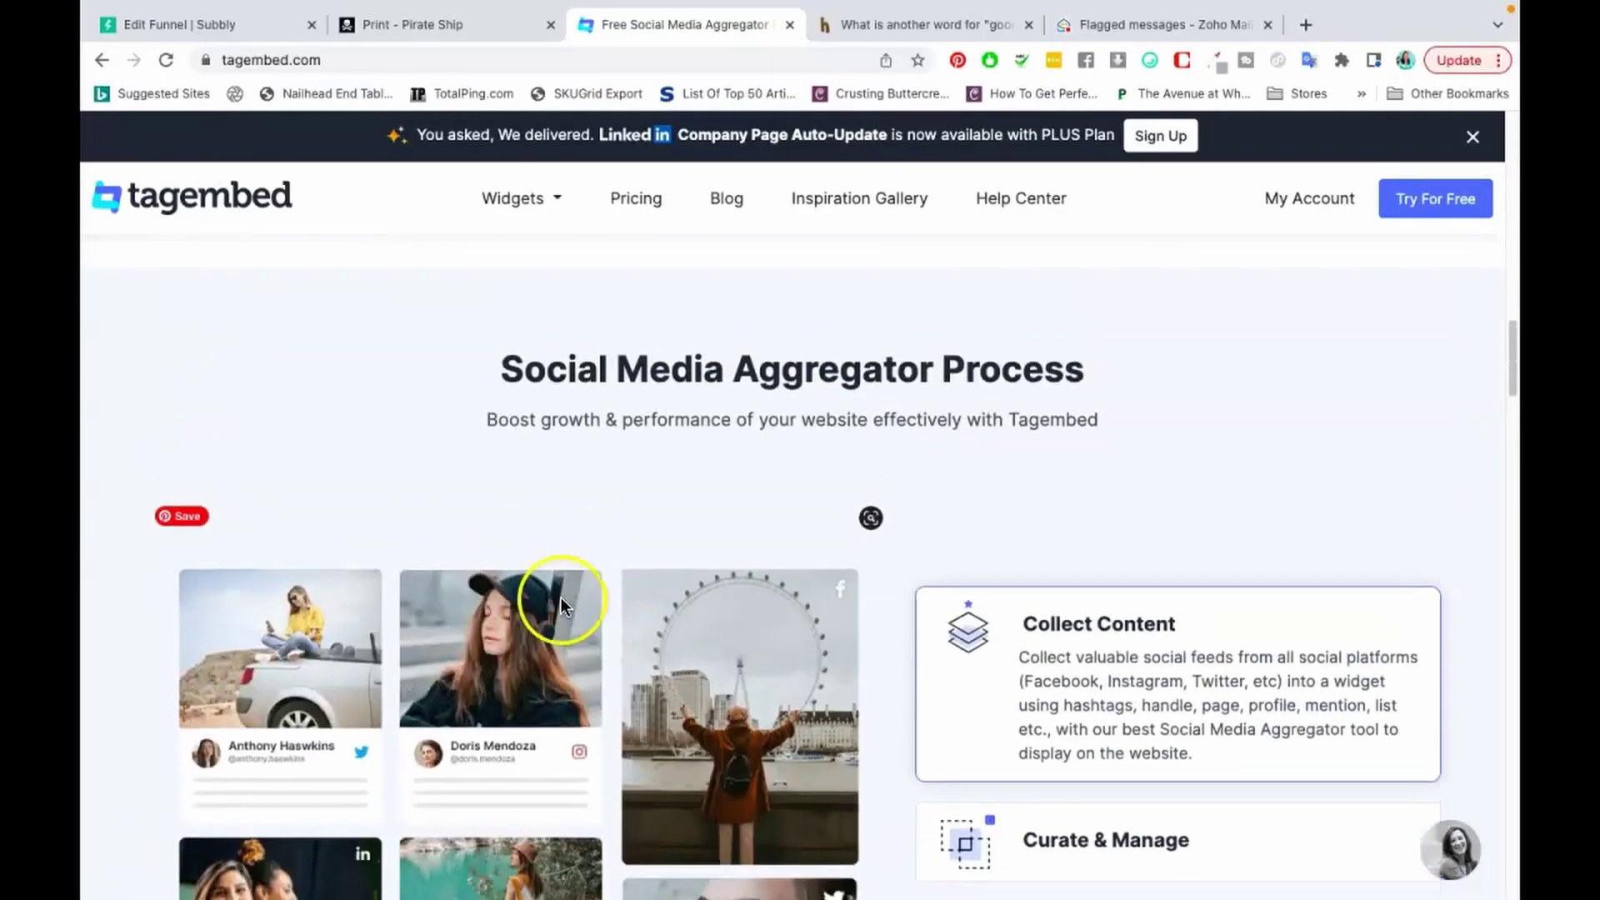
Compare monthly plan prices: Lite (Free), Basic $11, Pro $24 and Plus $49.
click(637, 202)
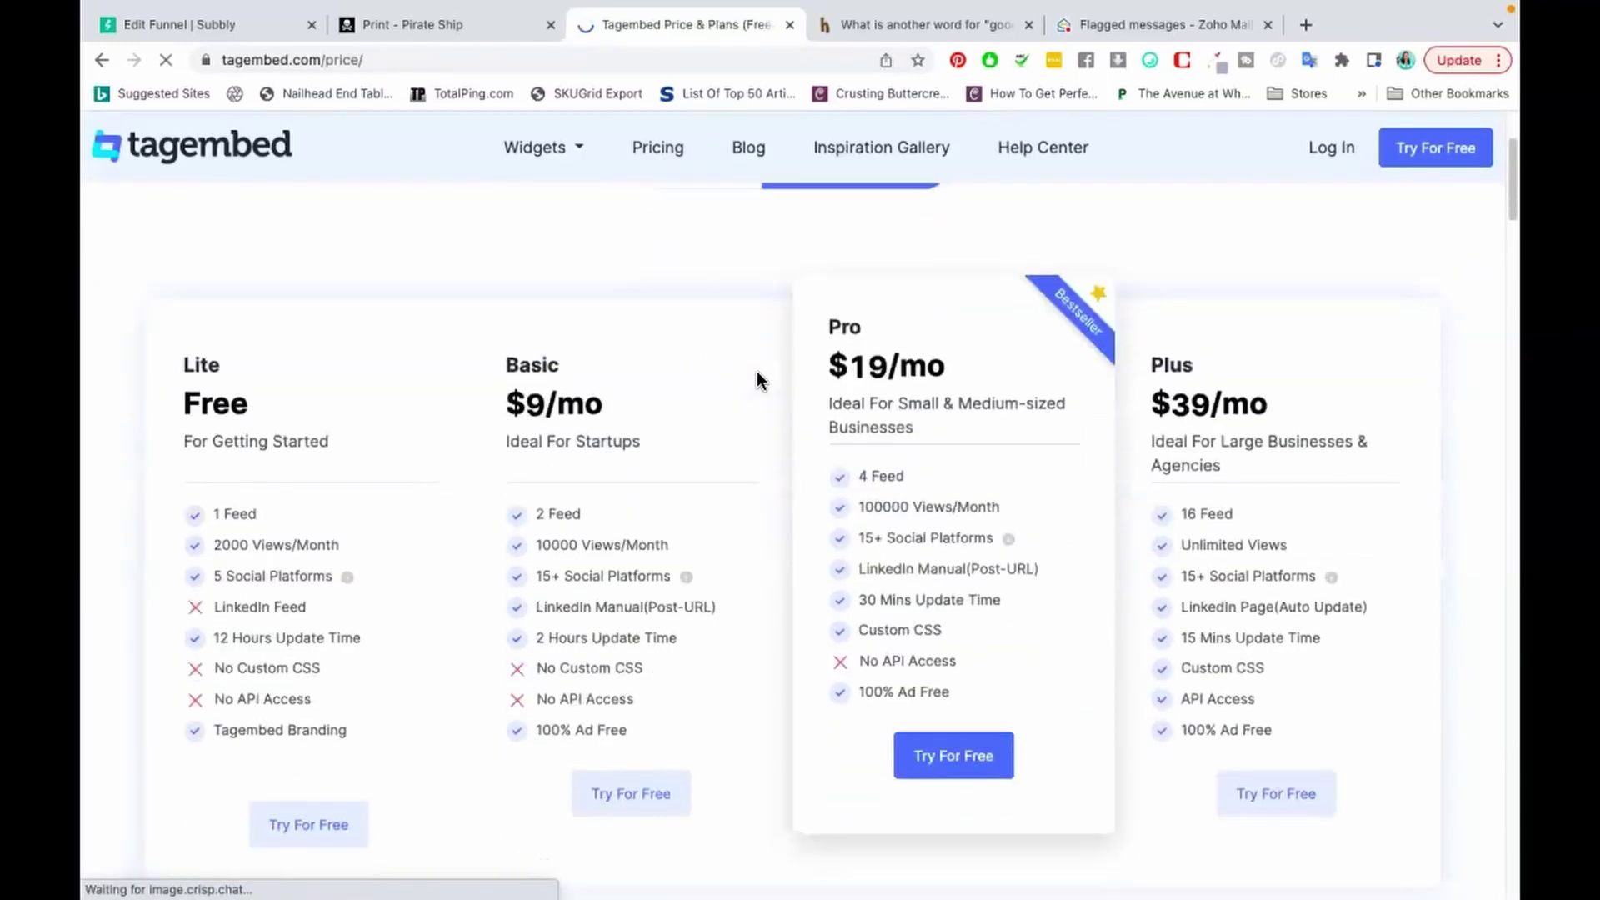
click(848, 347)
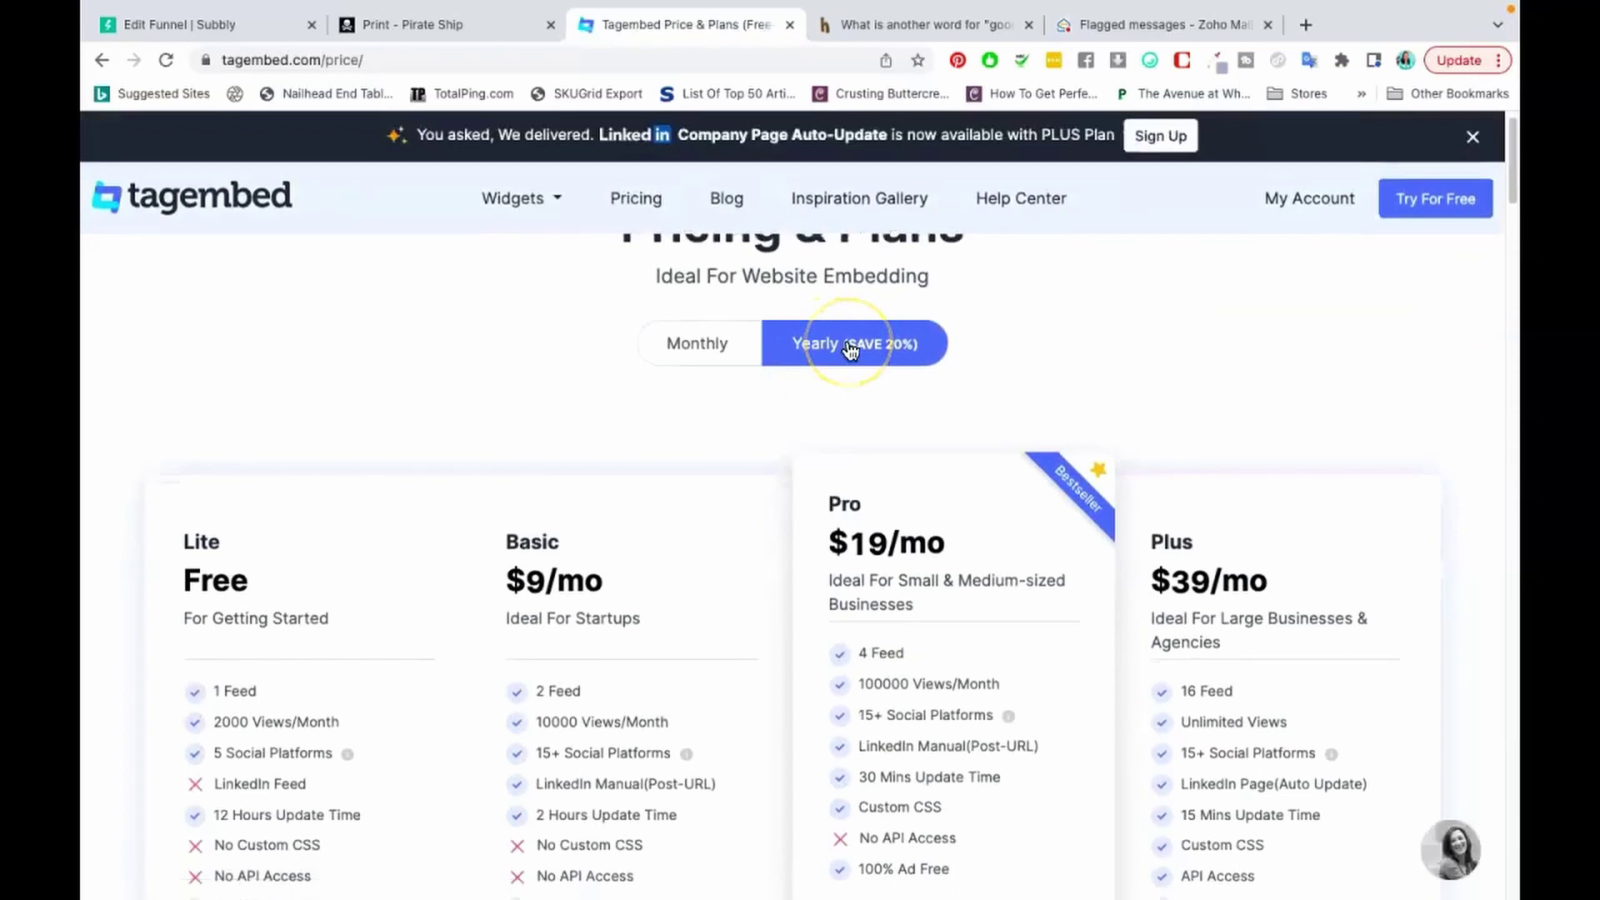
click(721, 352)
scroll(717, 421, down, 2)
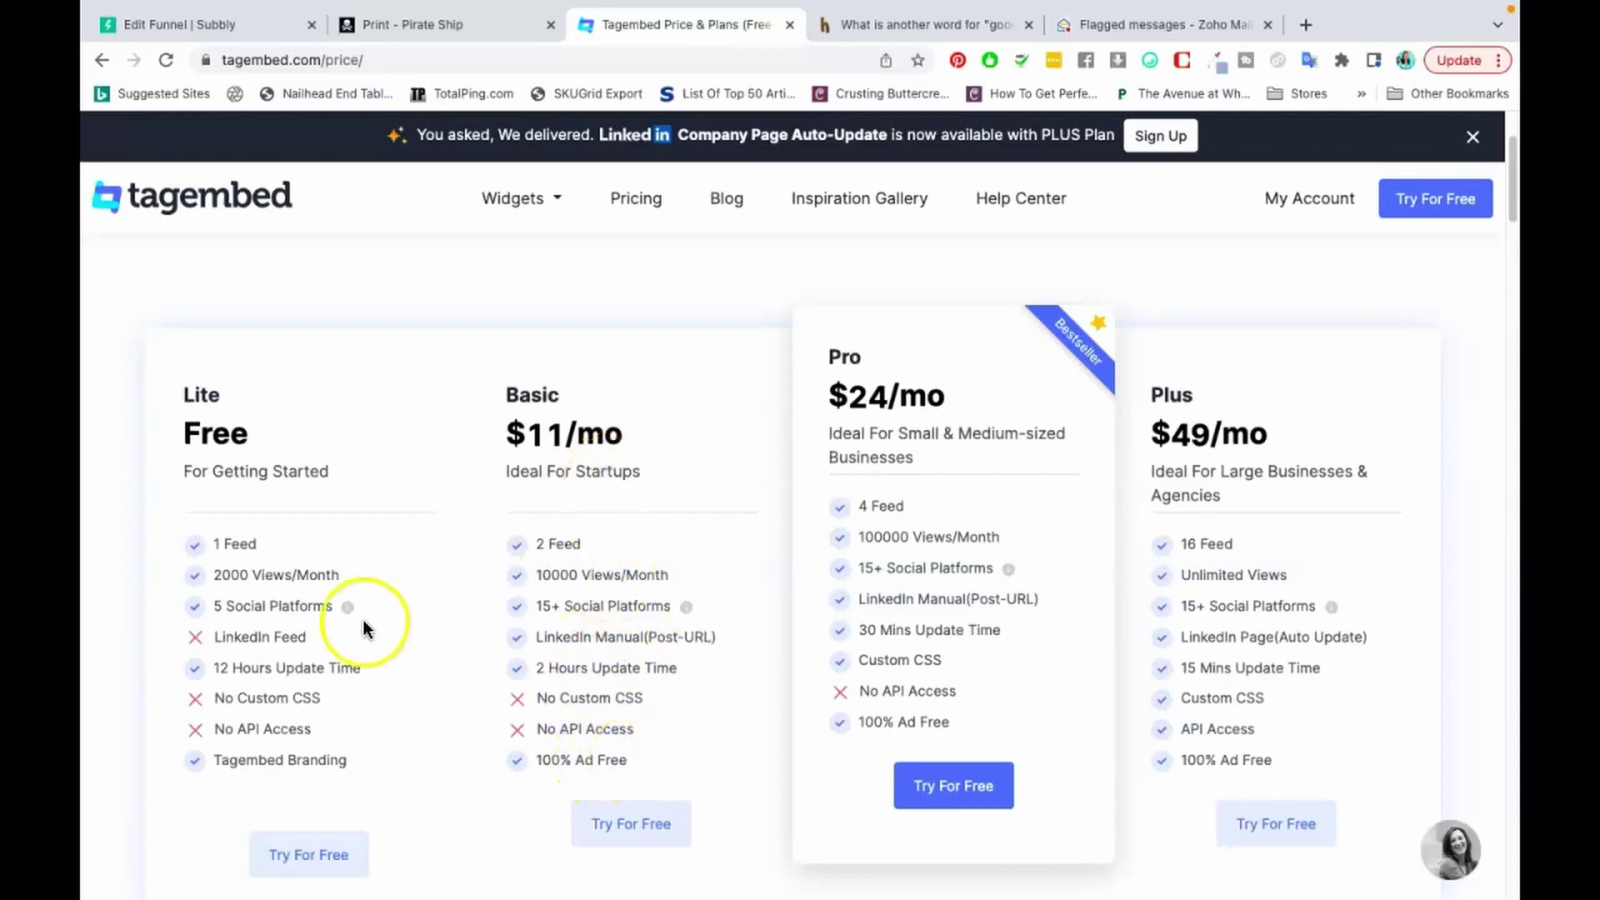
scroll(361, 621, down, 1)
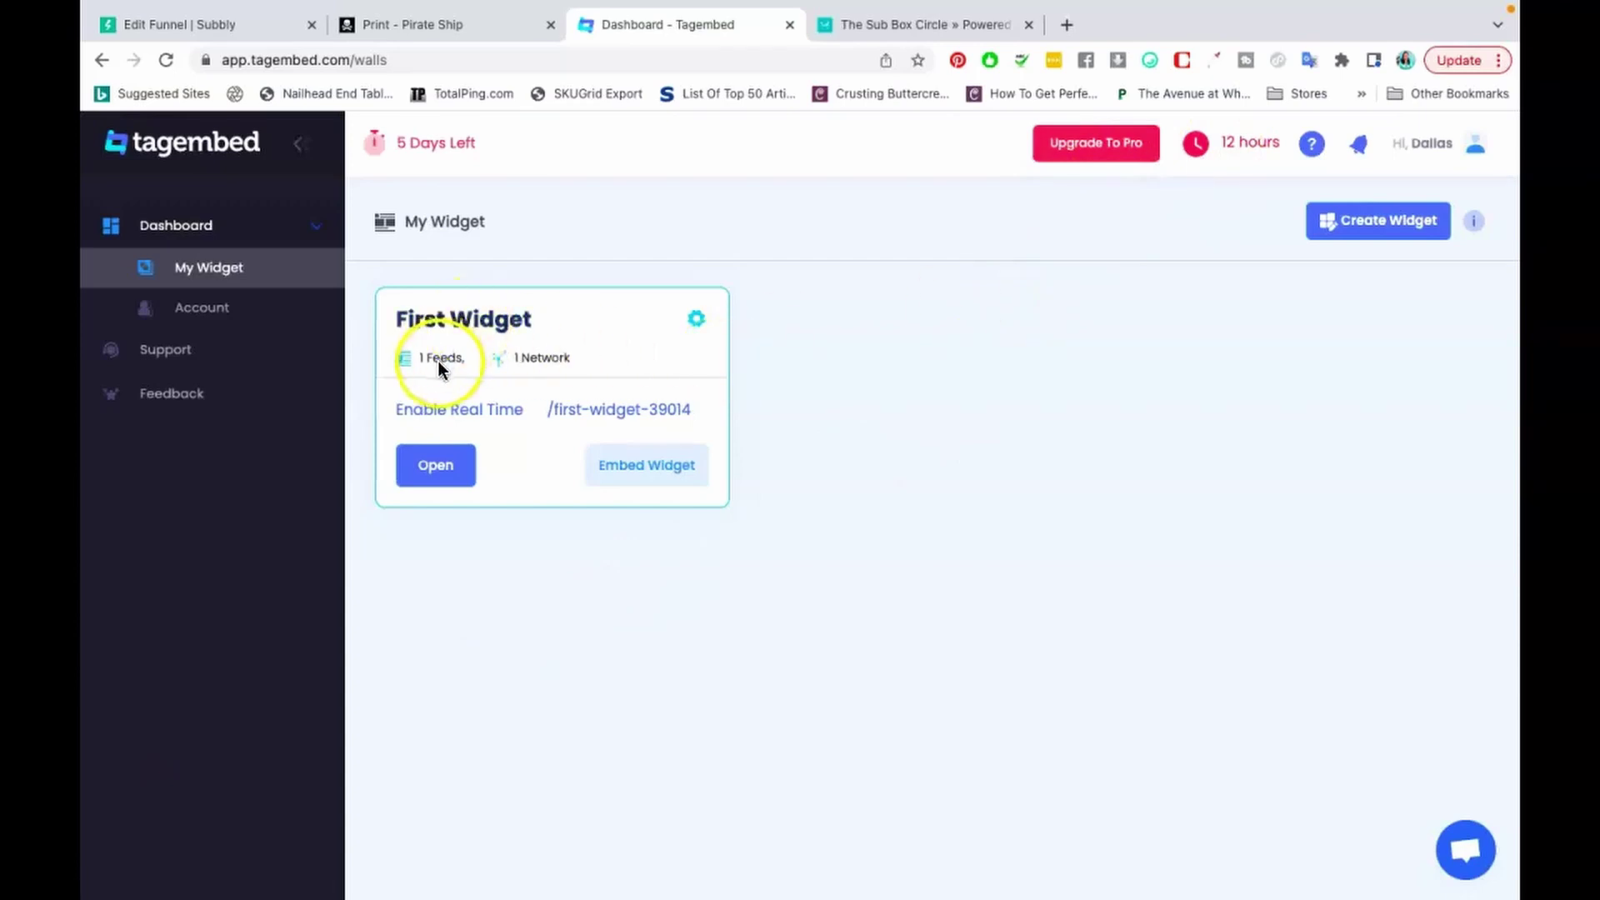
Open First Widget in the editor to show its five-star Google review cards.
click(440, 473)
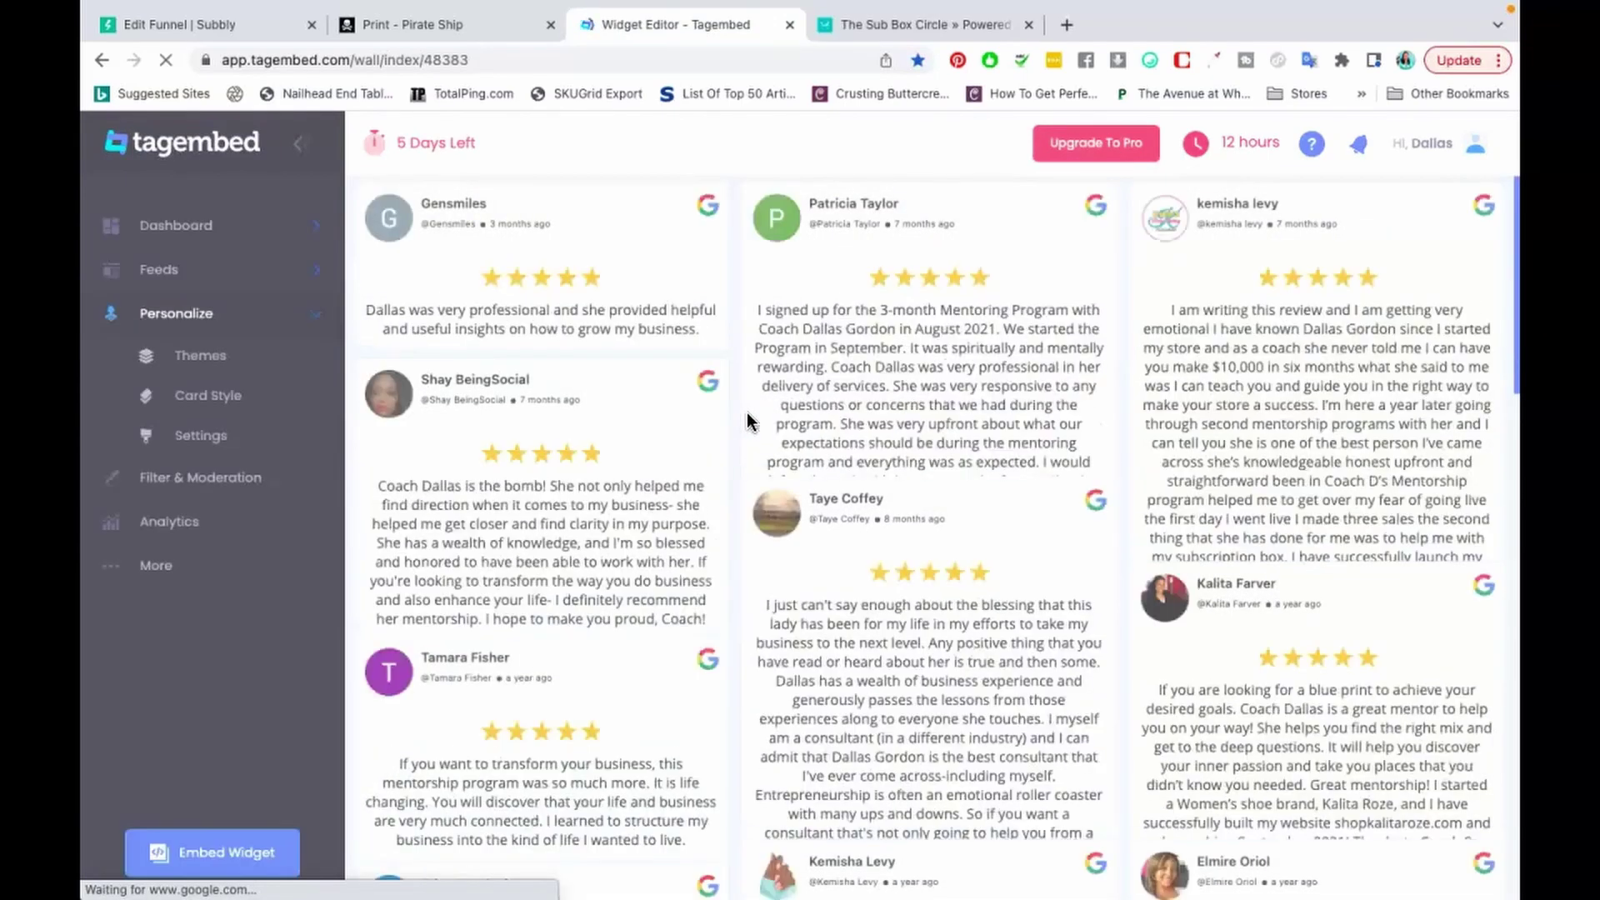
scroll(748, 421, down, 3)
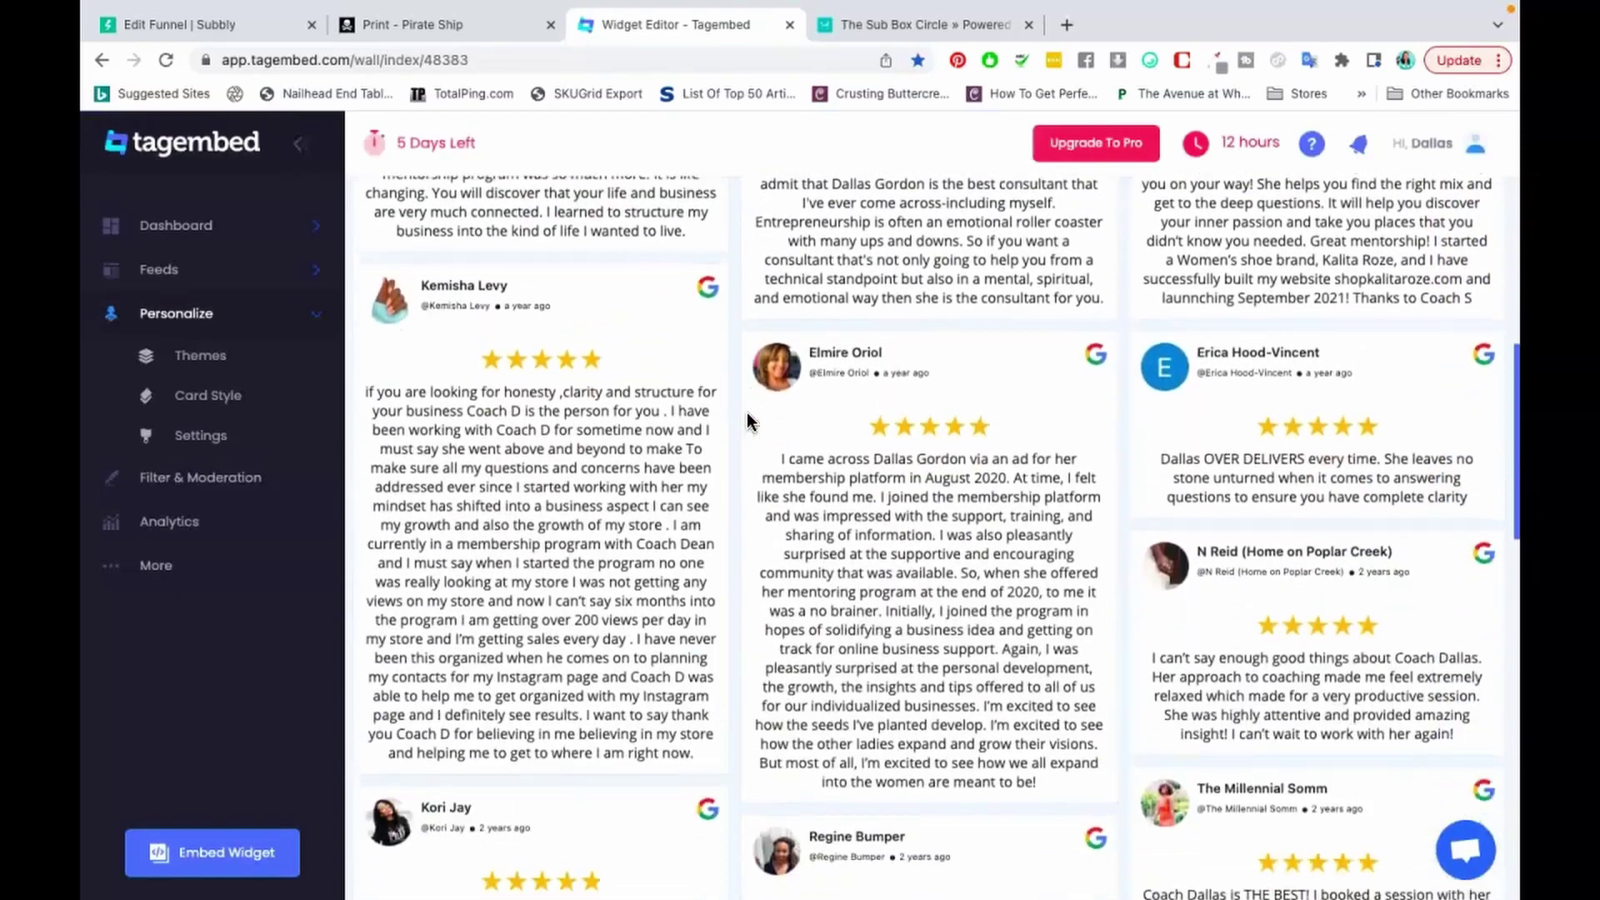
scroll(748, 421, up, 3)
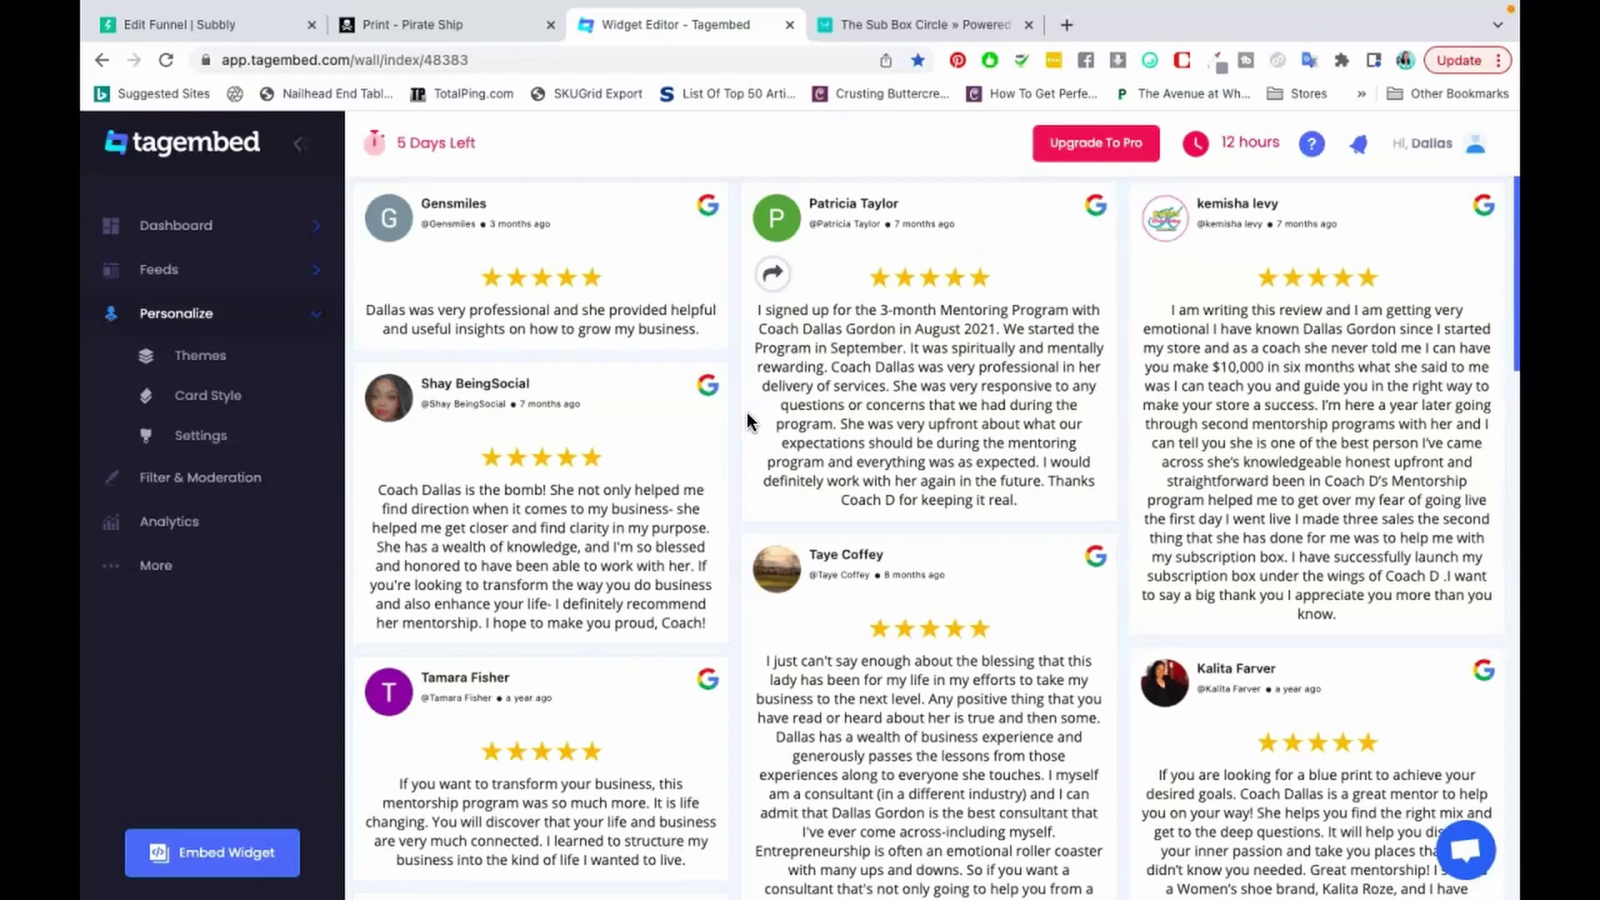
scroll(1055, 460, down, 2)
scroll(1055, 461, up, 2)
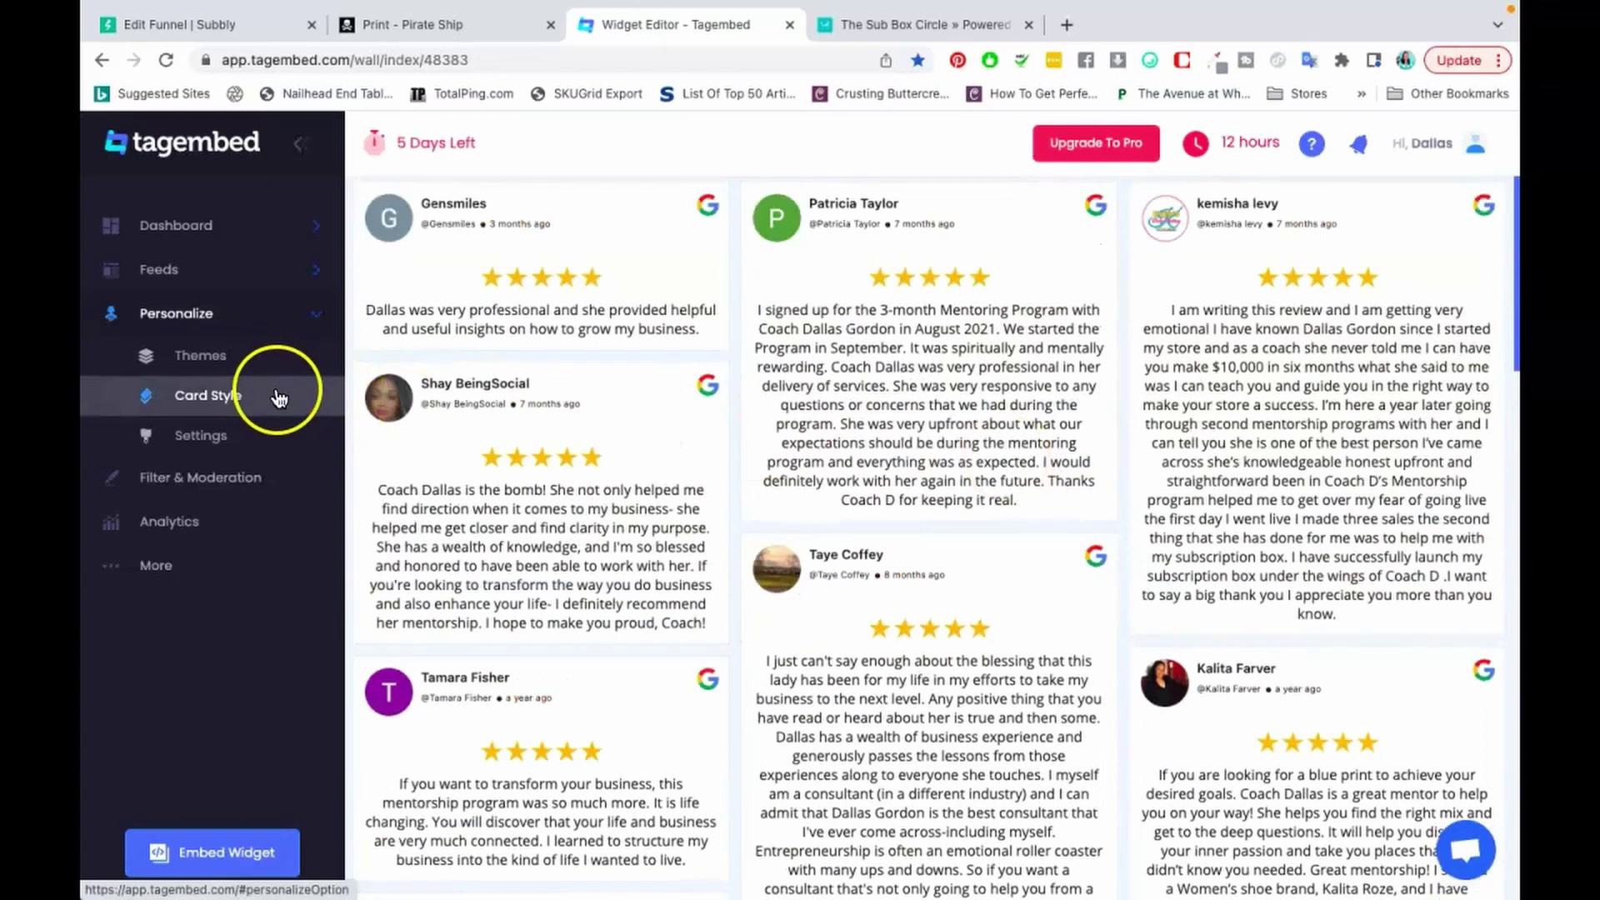
mouse_move(422, 433)
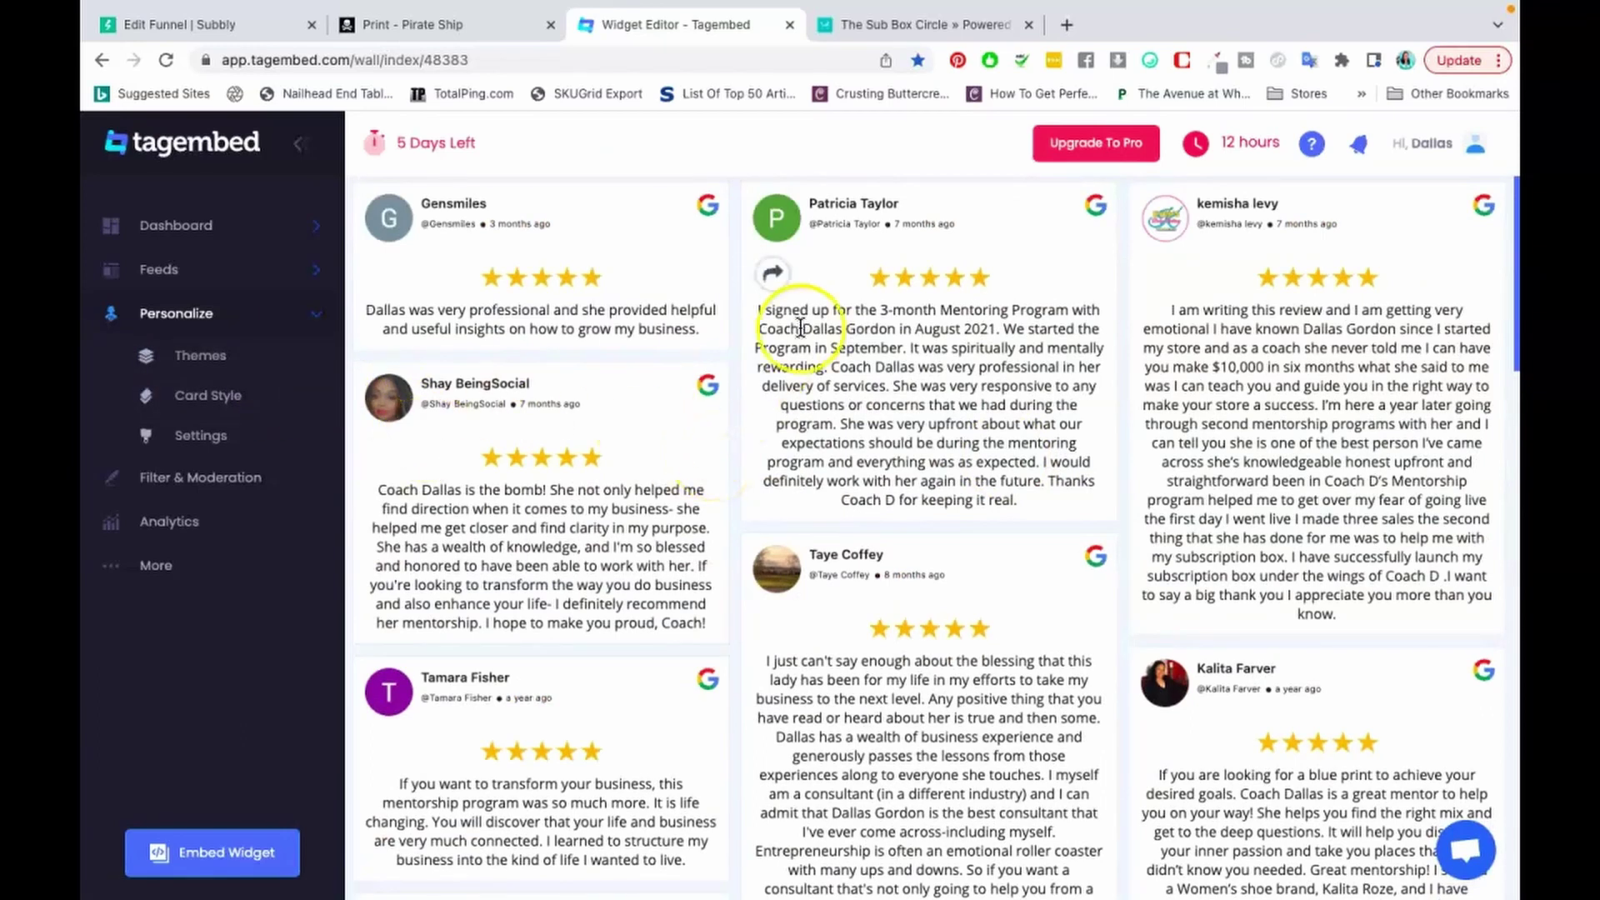
Switch to The Sub Box Circle sales page and scroll down through the embedded Google review widget.
click(942, 27)
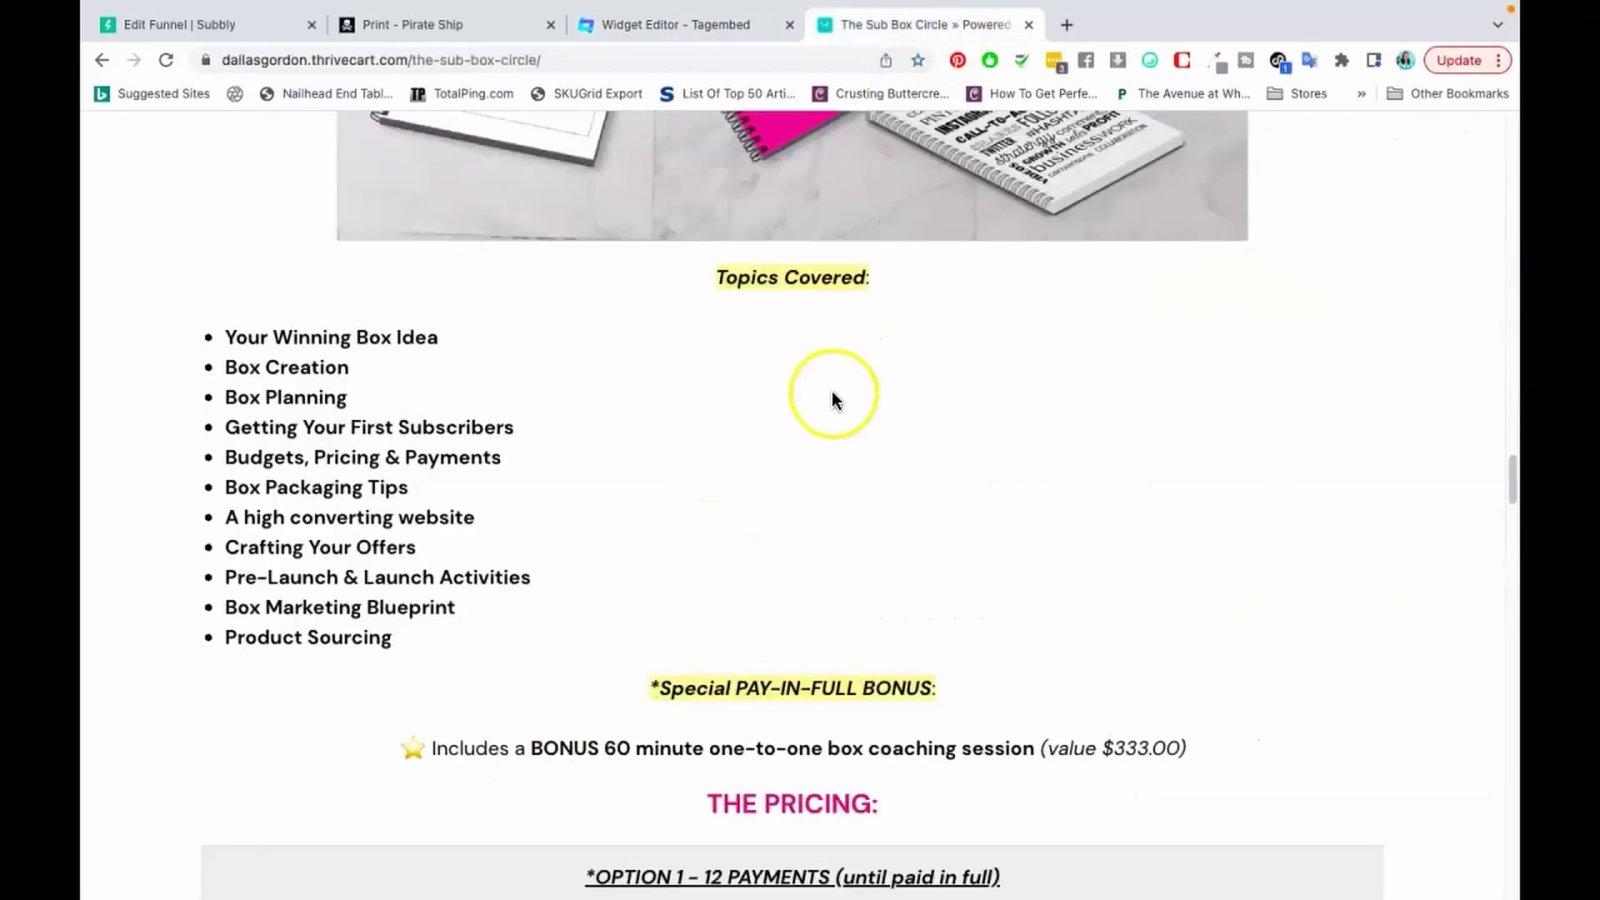
scroll(833, 396, down, 9)
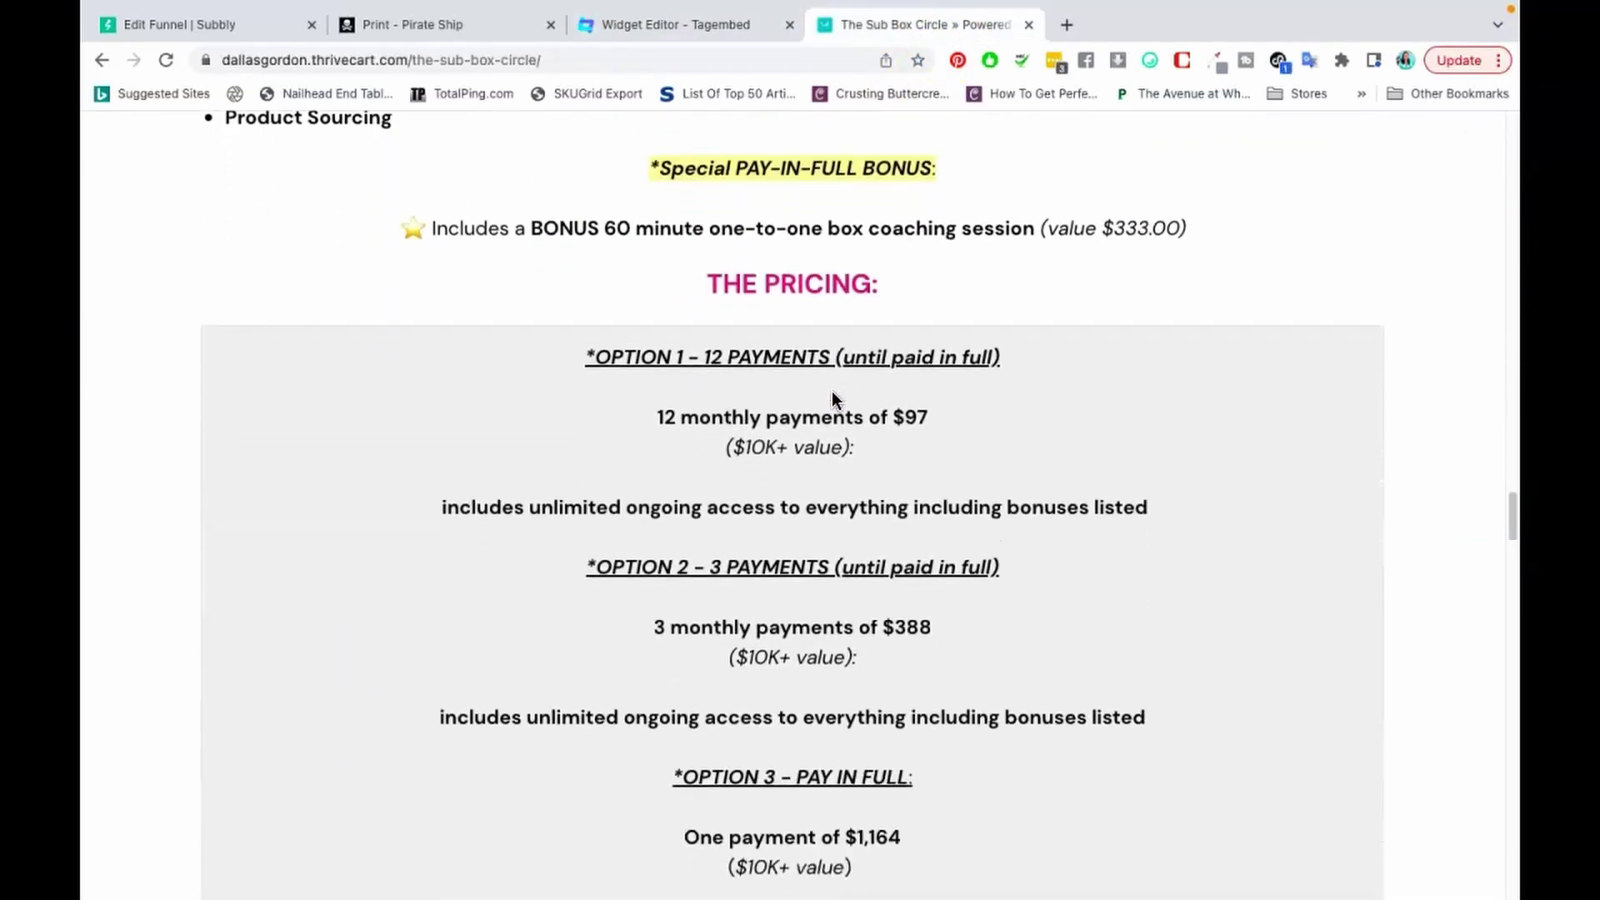
scroll(833, 398, down, 8)
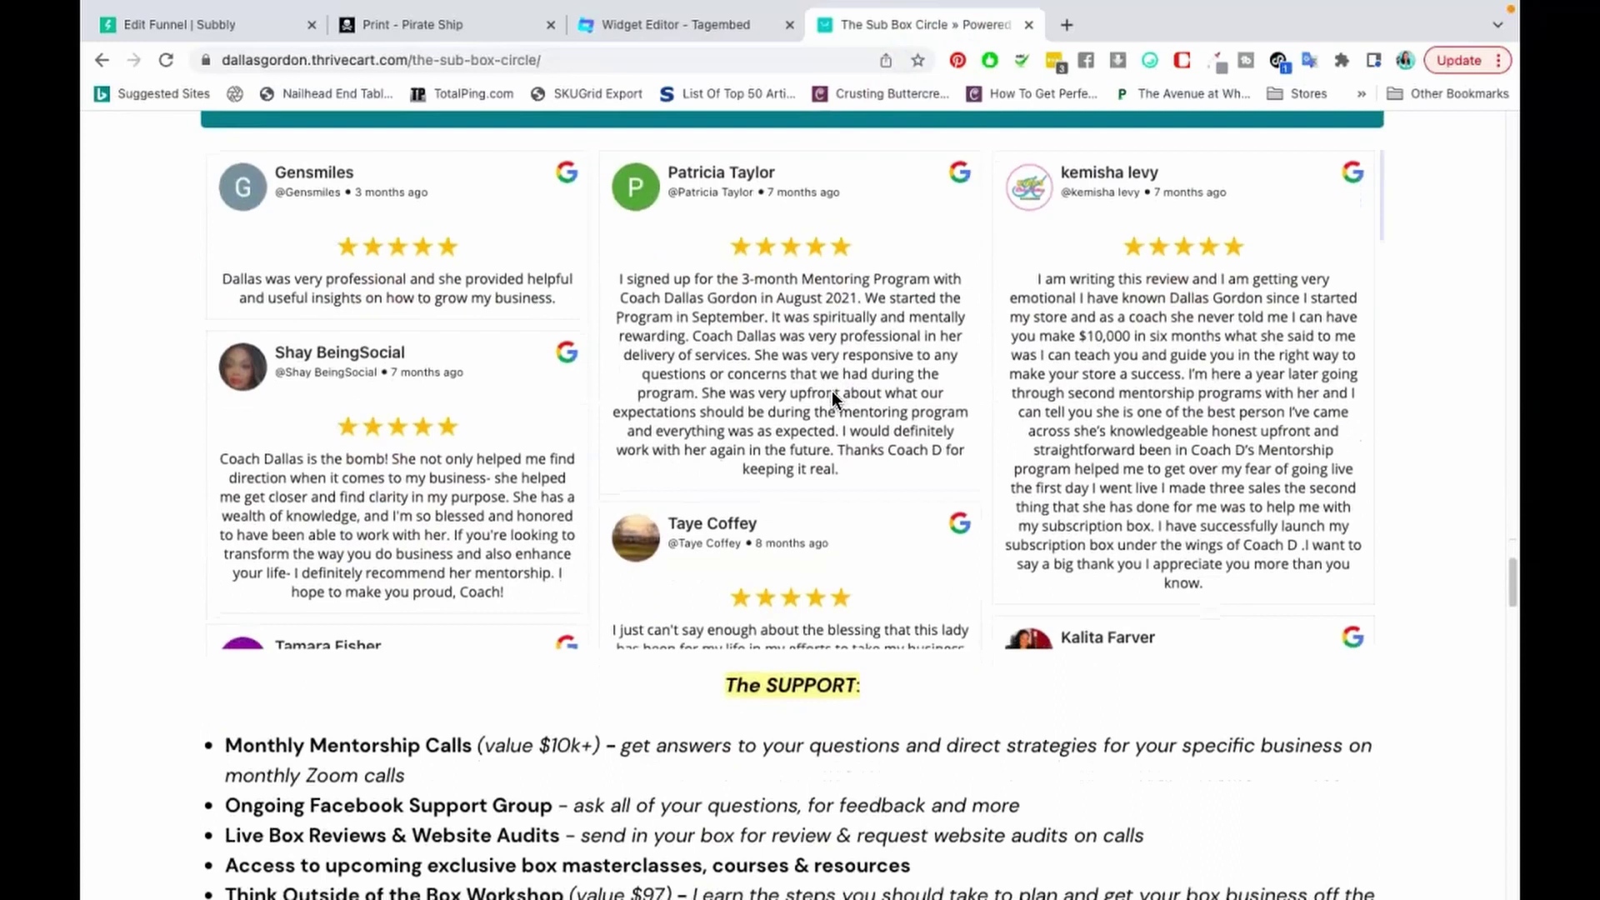
scroll(832, 392, down, 6)
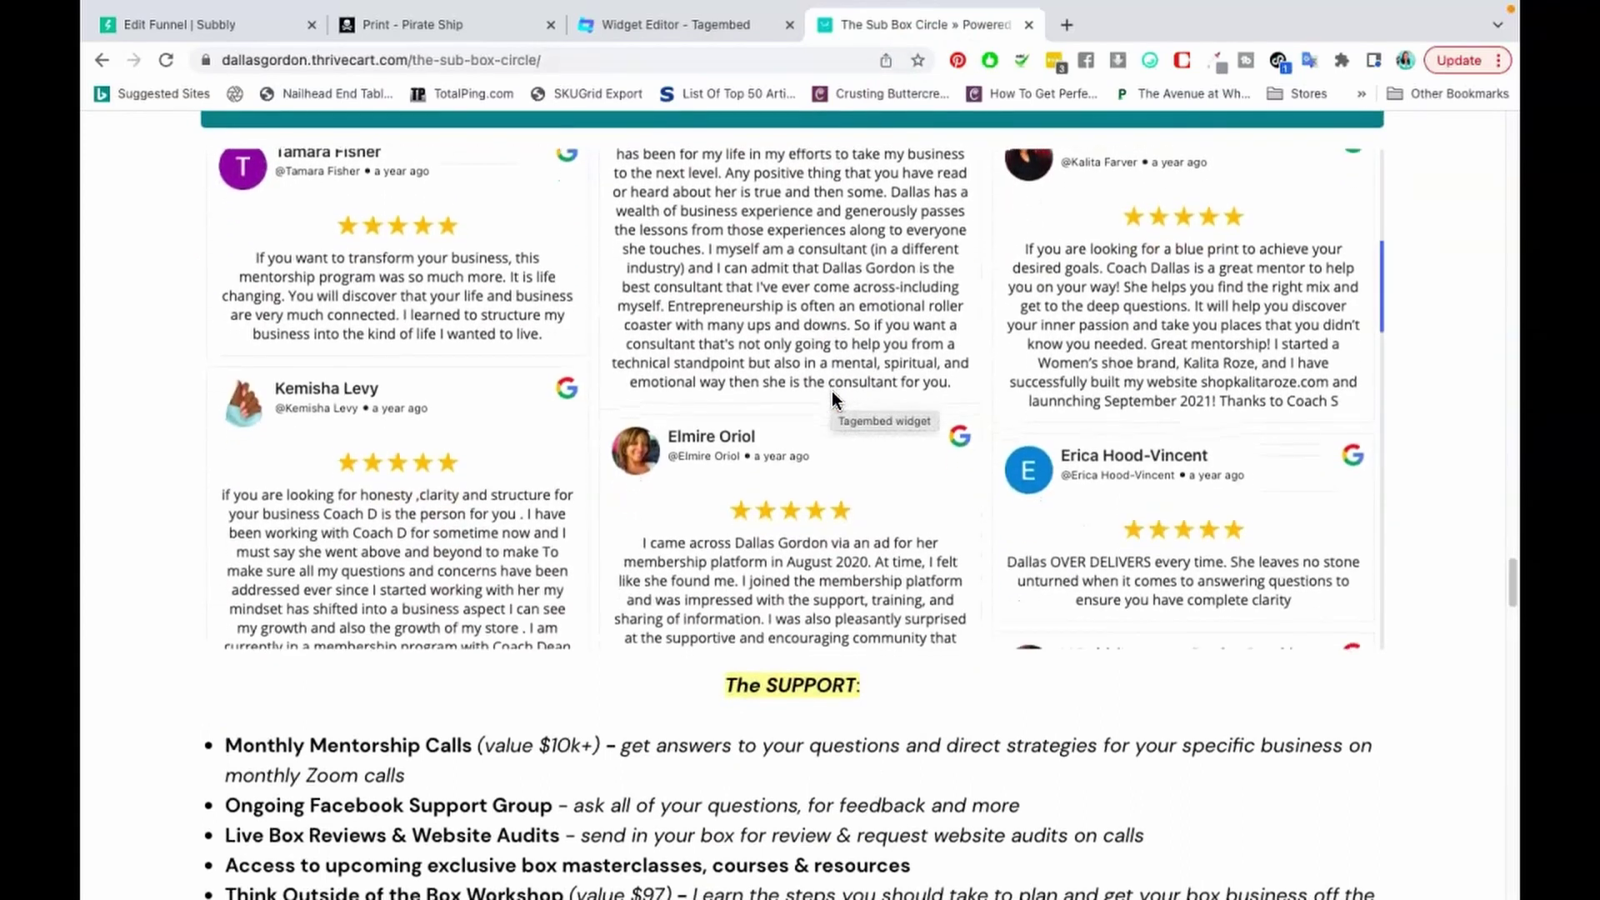
scroll(832, 392, down, 7)
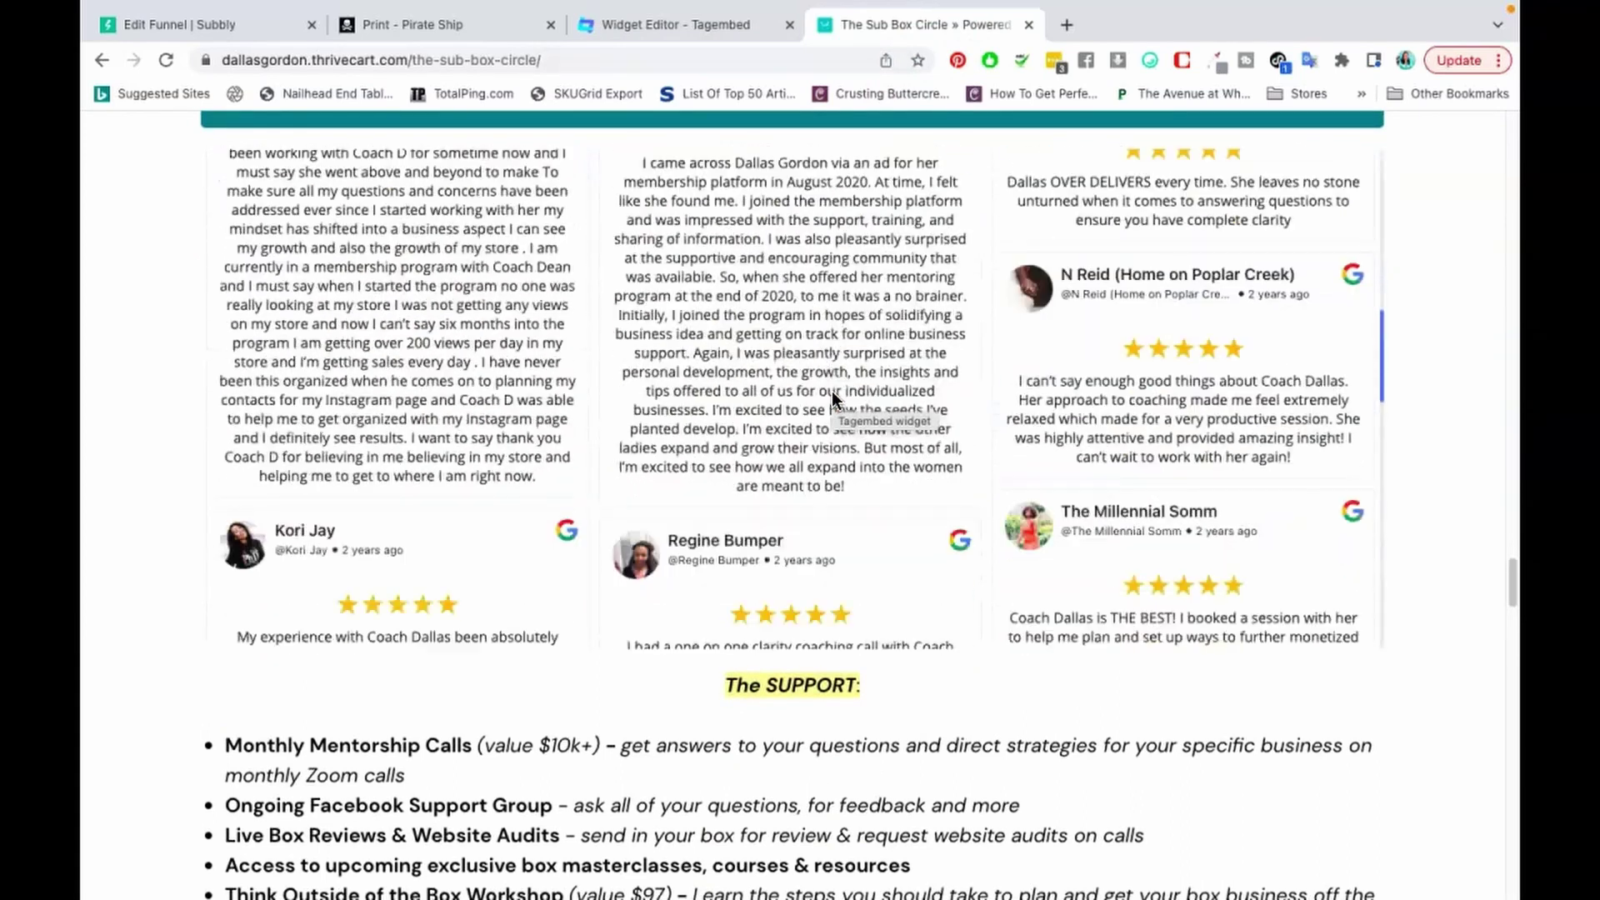
scroll(831, 392, down, 8)
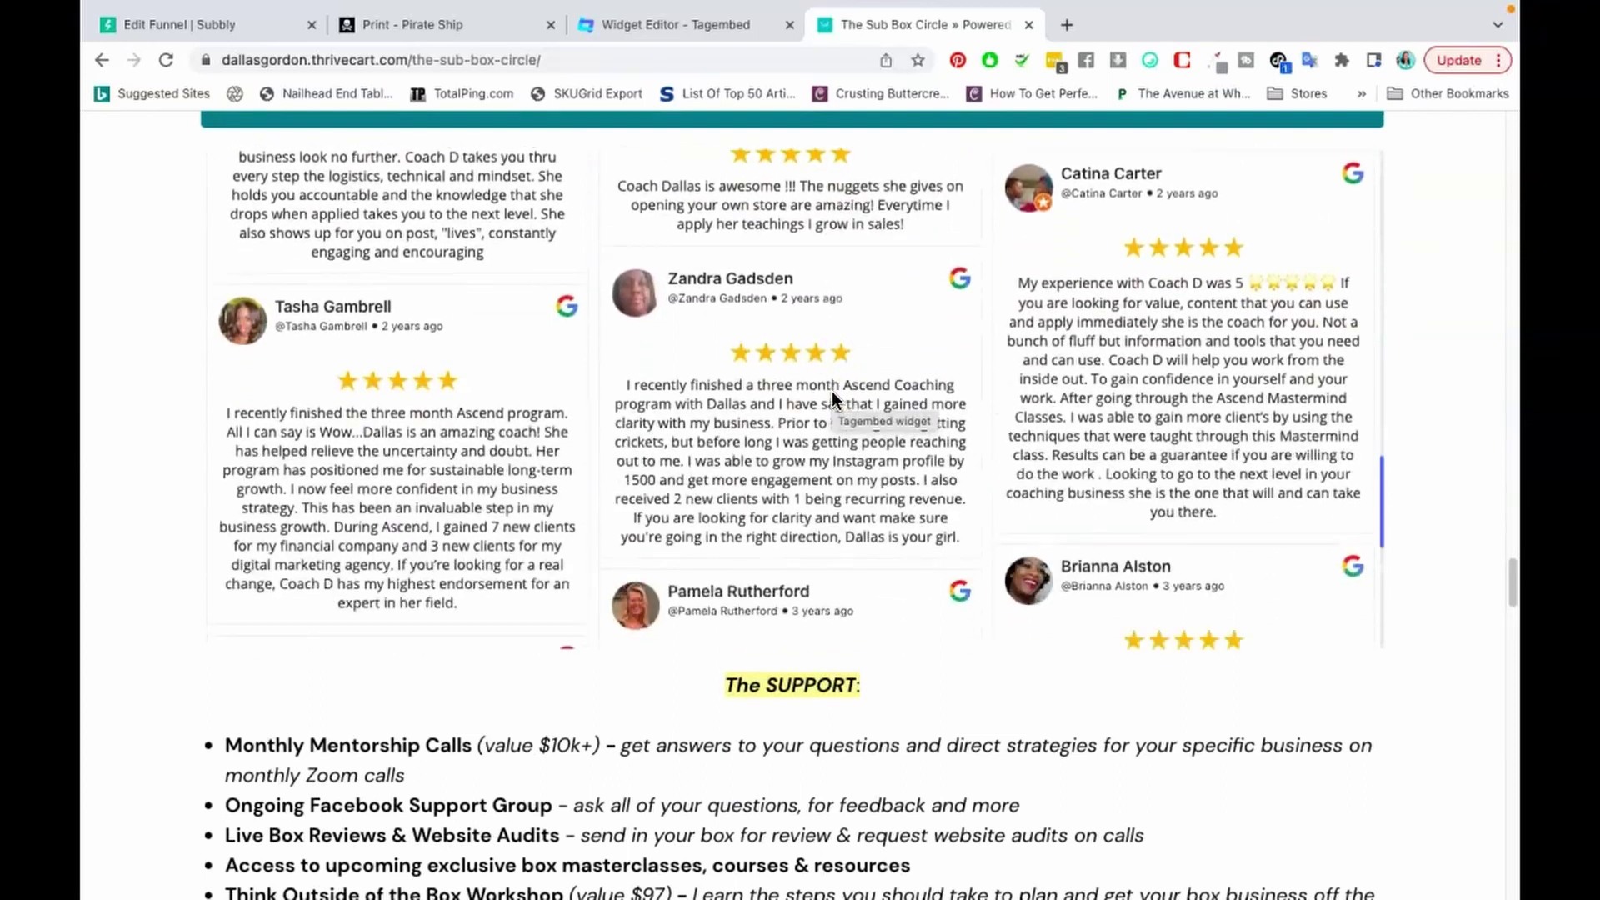
scroll(832, 391, down, 3)
Scroll back up to the sales page's pricing options.
scroll(831, 392, up, 4)
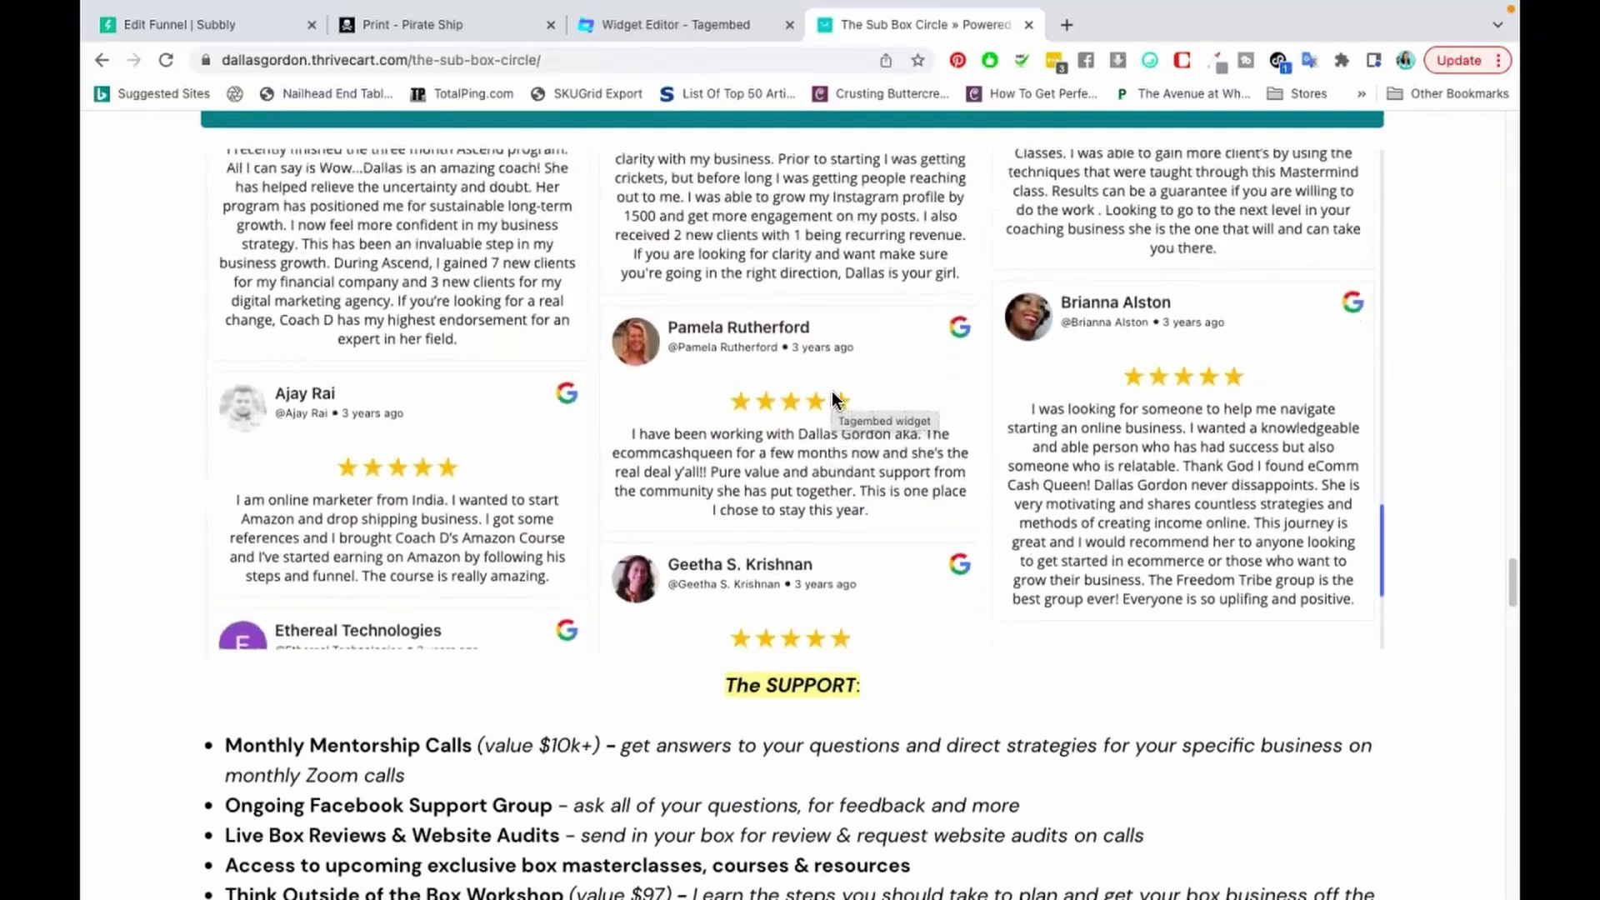
scroll(828, 397, up, 8)
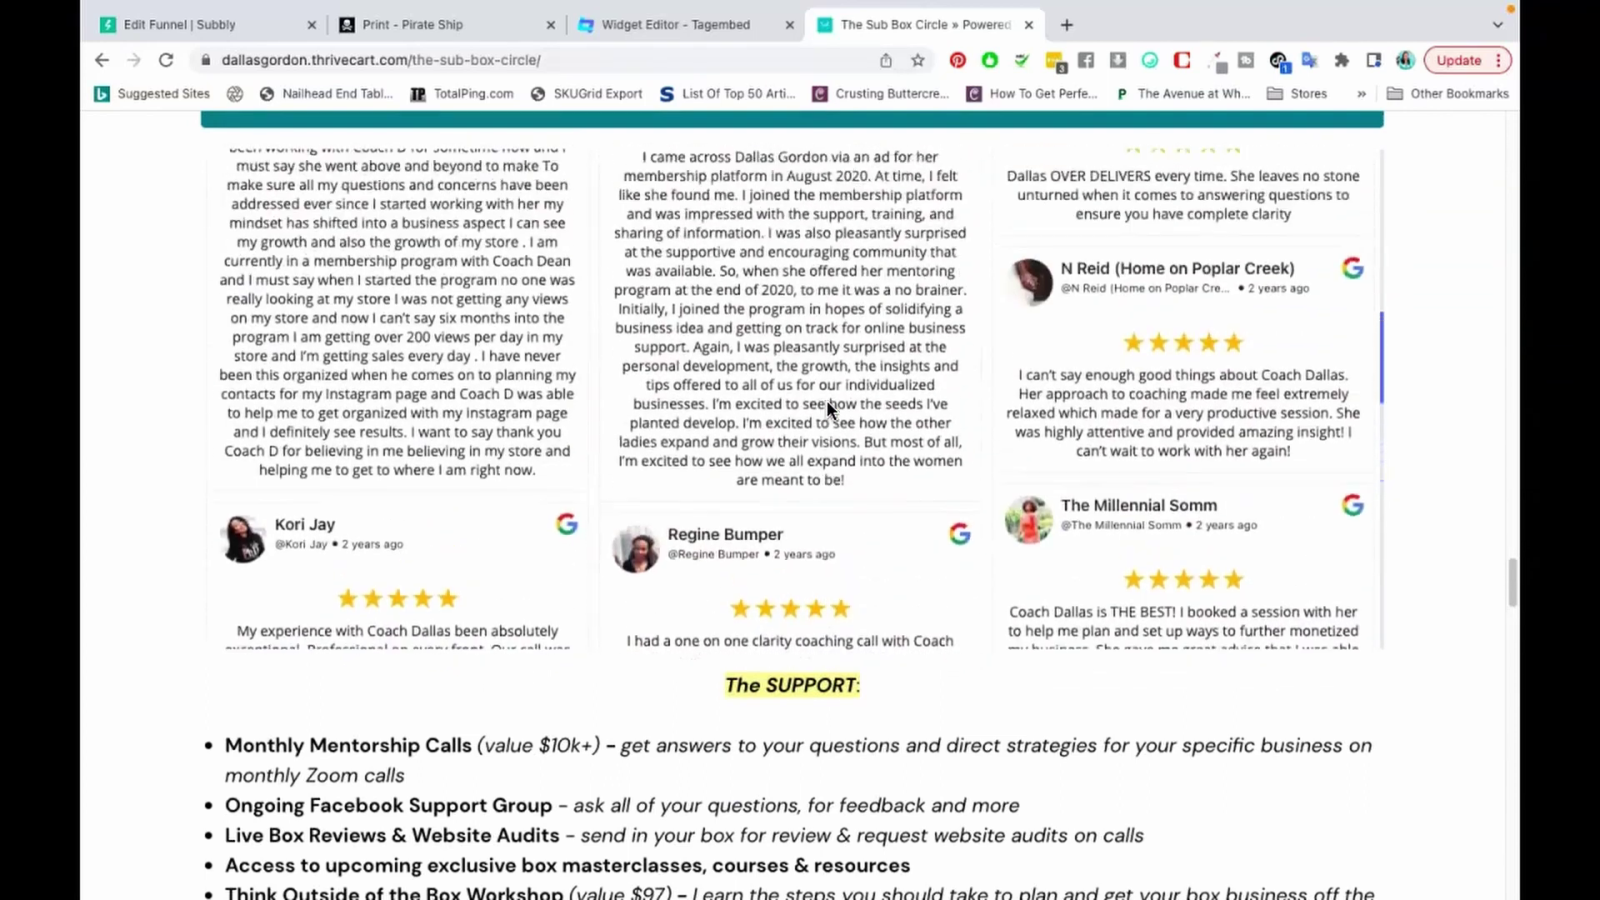
scroll(827, 402, up, 8)
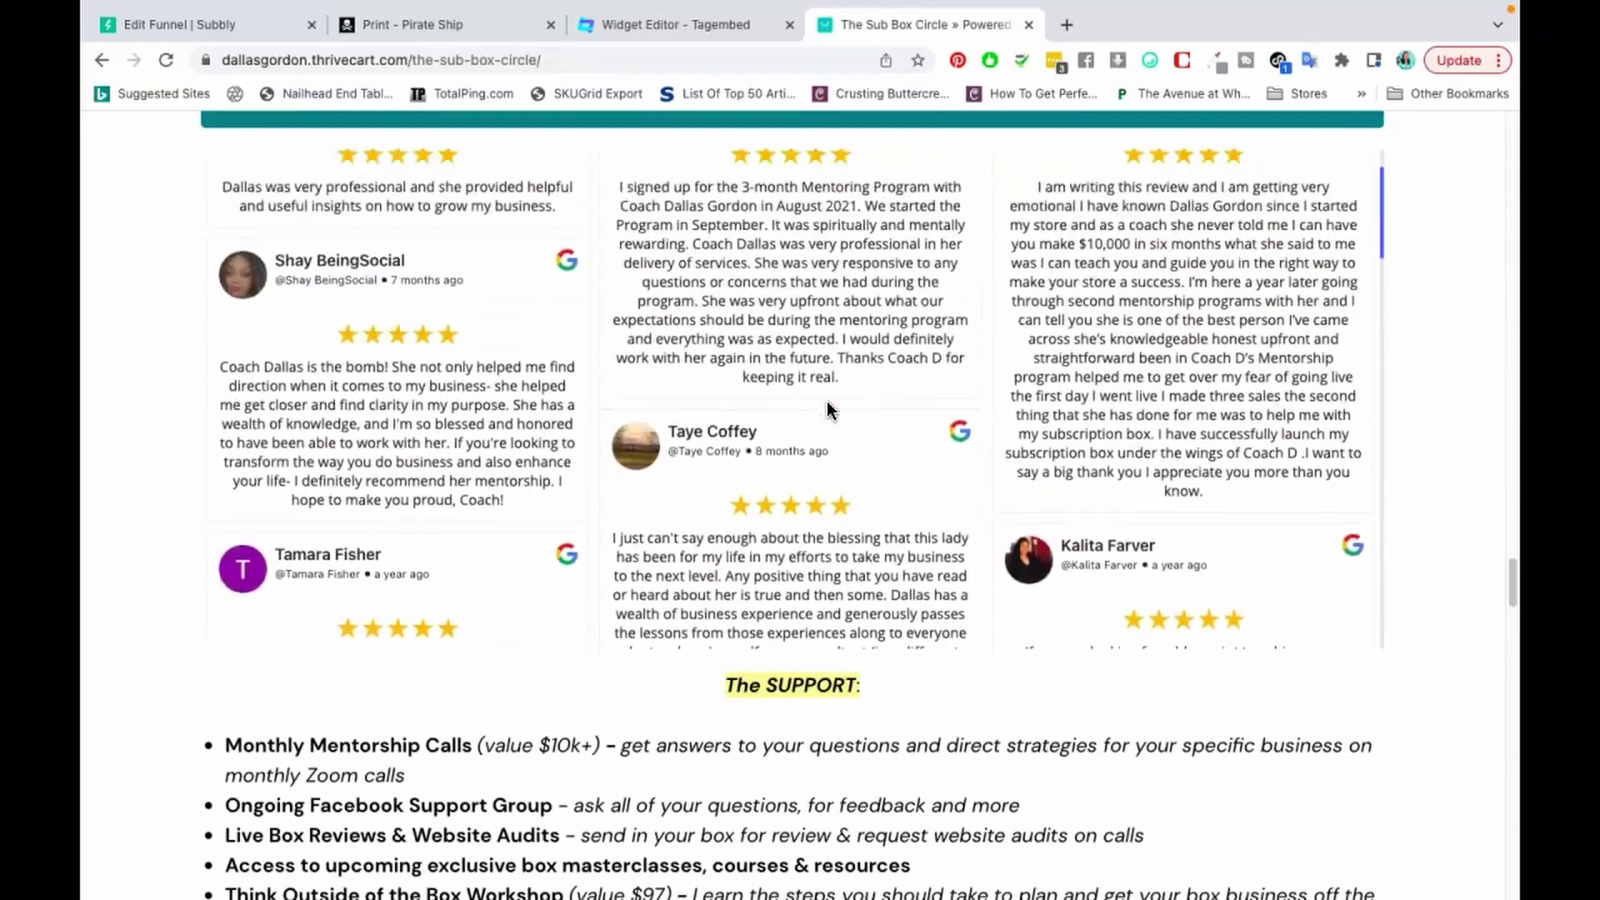
scroll(827, 402, up, 8)
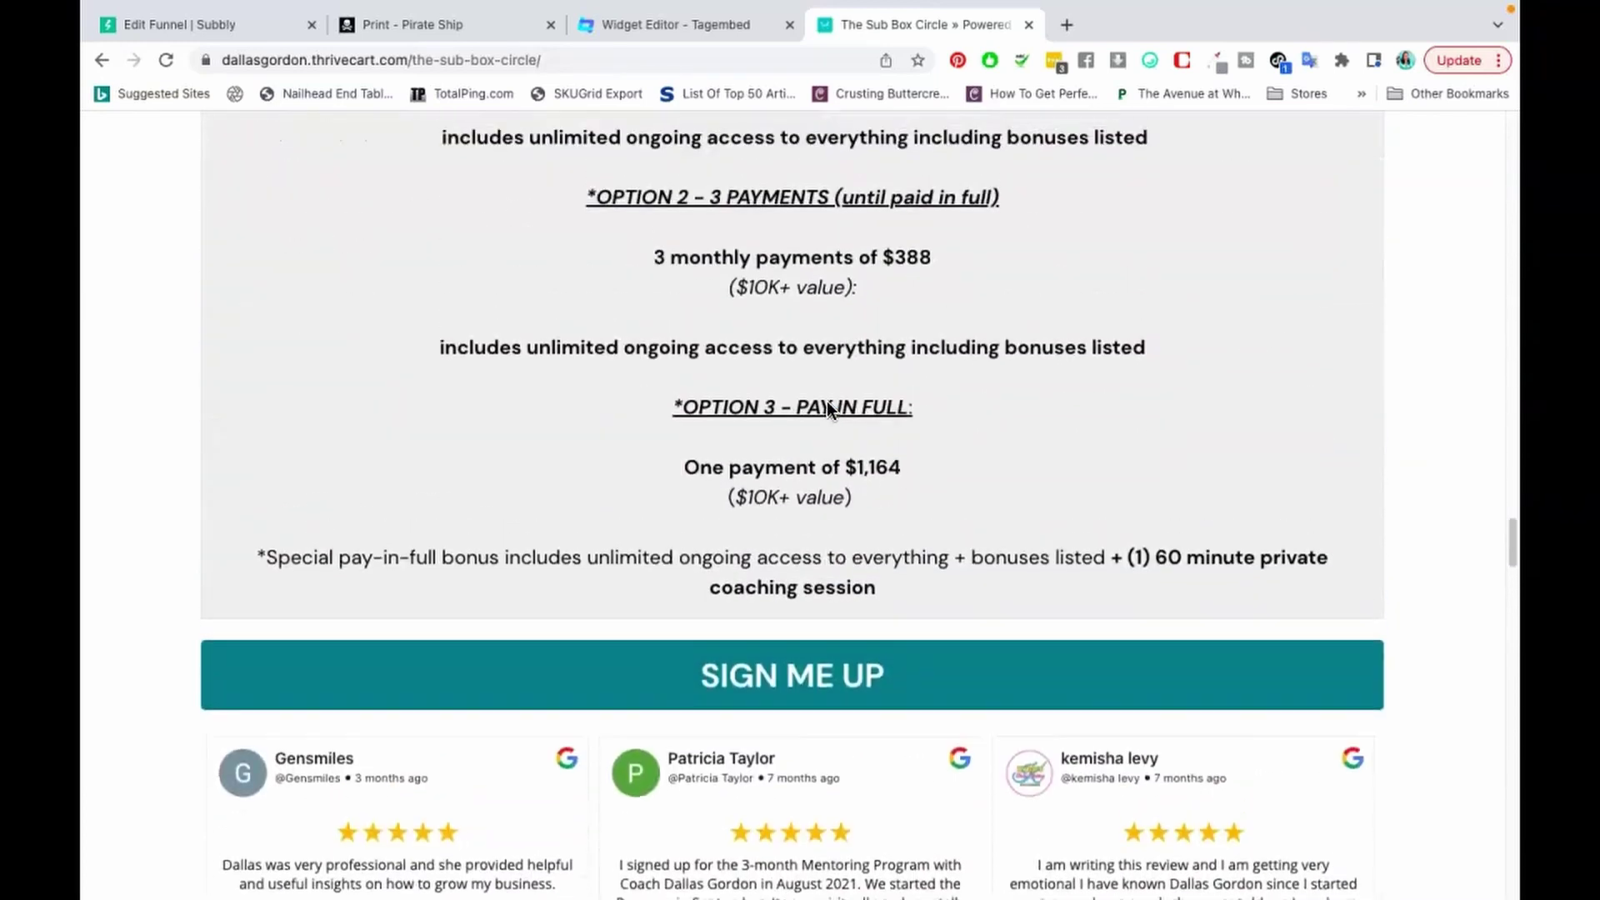
scroll(826, 401, up, 6)
click(753, 155)
Return to the Widget Editor tab showing First Widget's Google review wall.
click(734, 30)
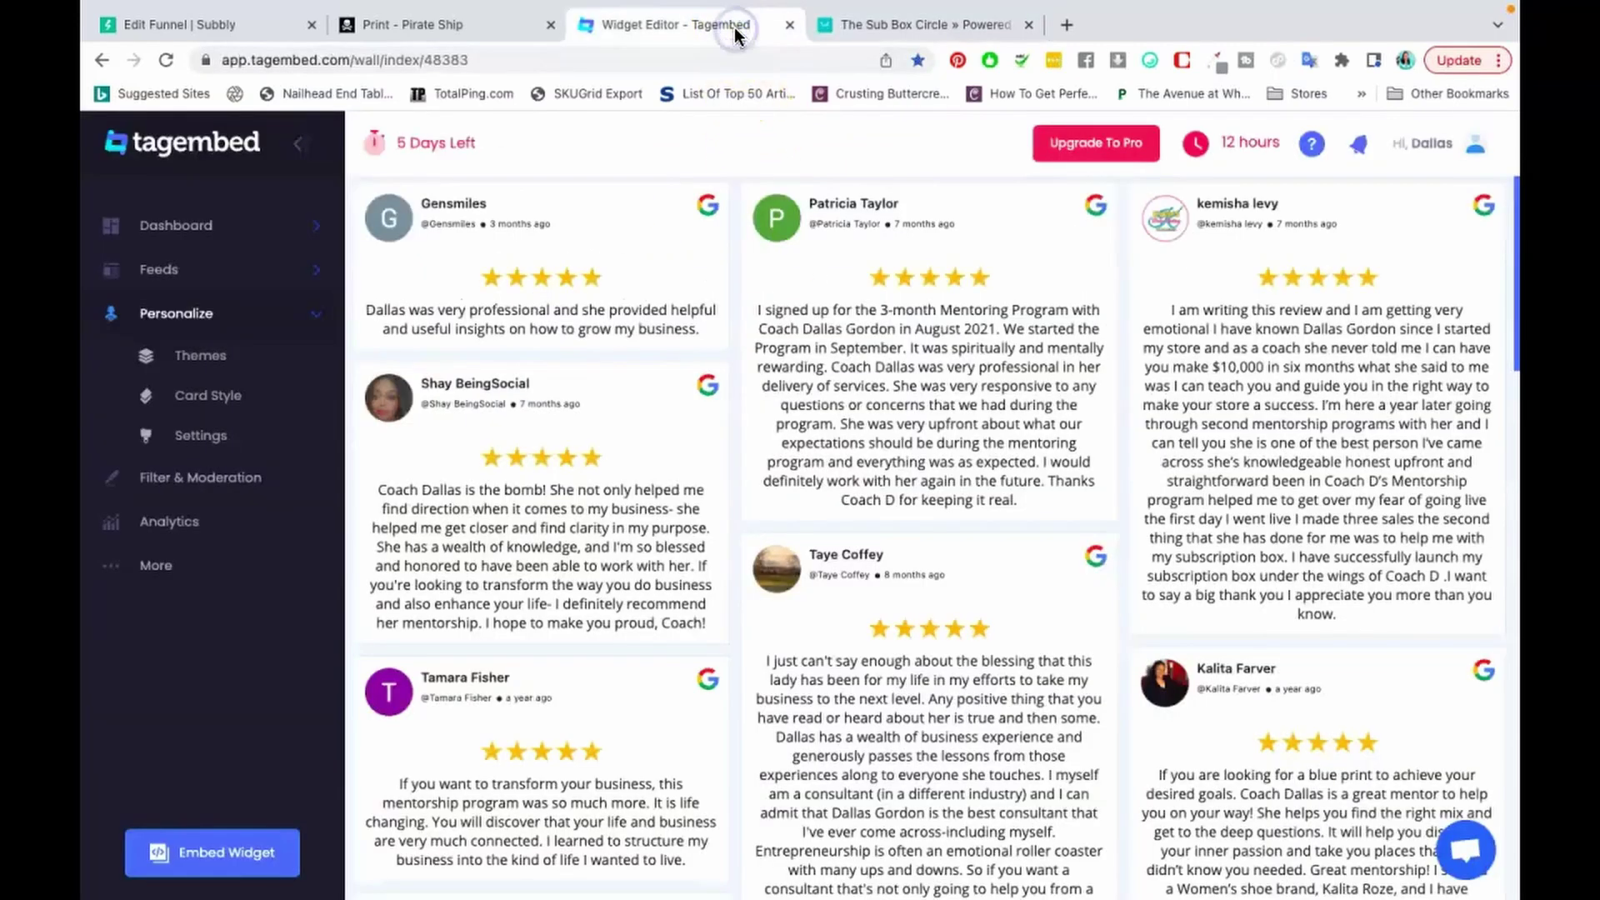